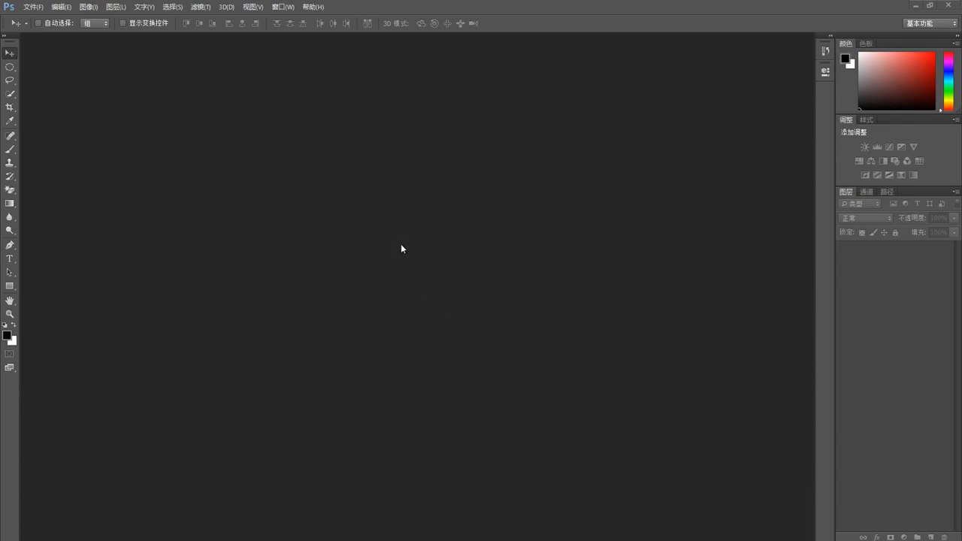
Switch to Bridge and preview the images 01.jpg to 06.jpg in the gif01 folder one by one
click(30, 8)
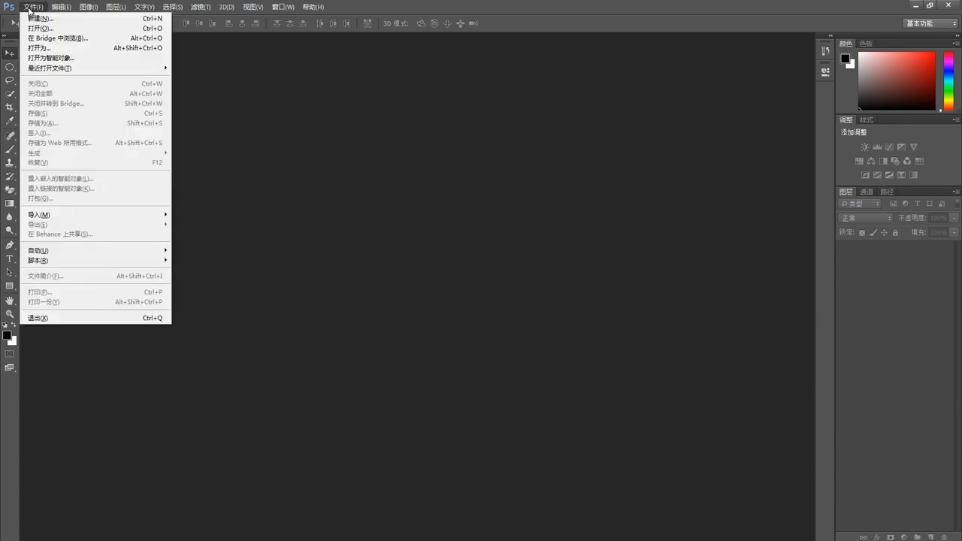
click(55, 38)
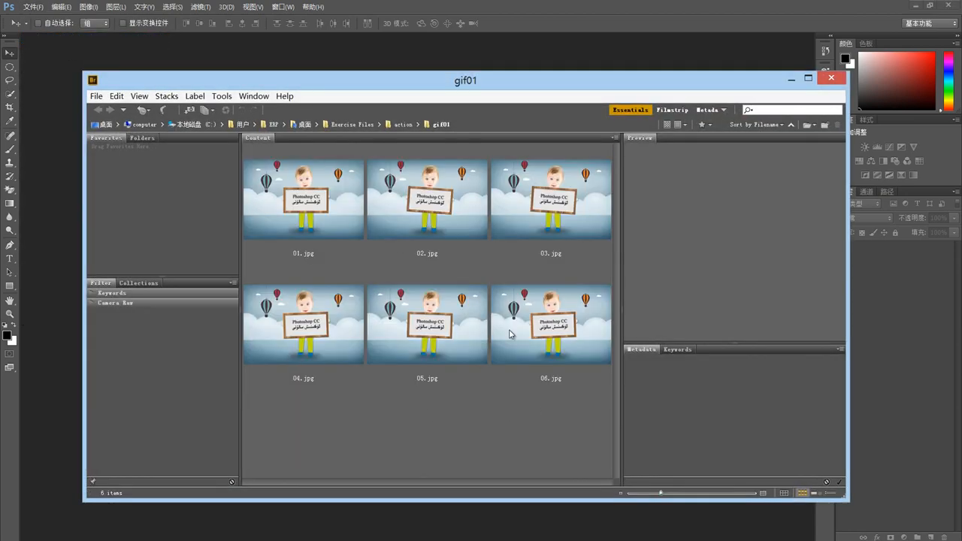
click(305, 202)
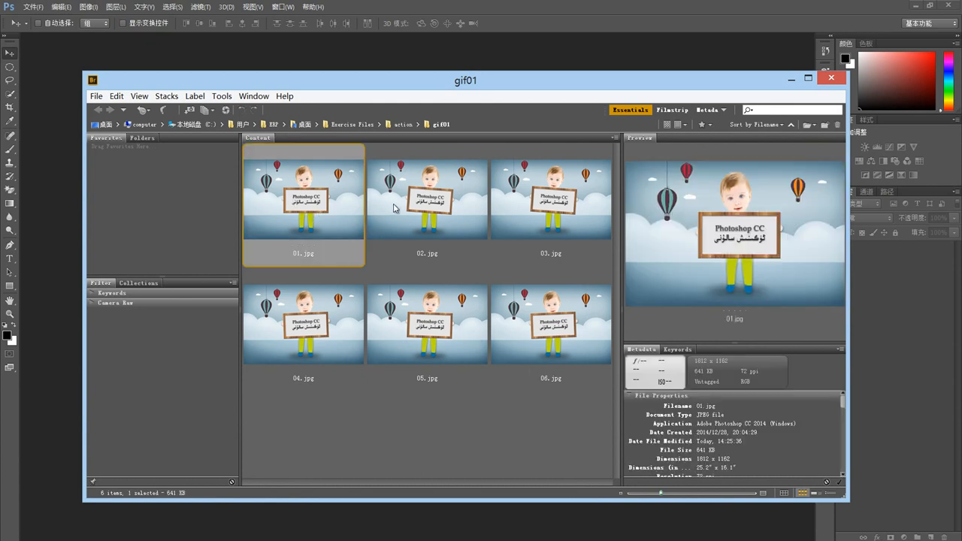
click(428, 204)
click(537, 218)
click(288, 317)
click(427, 325)
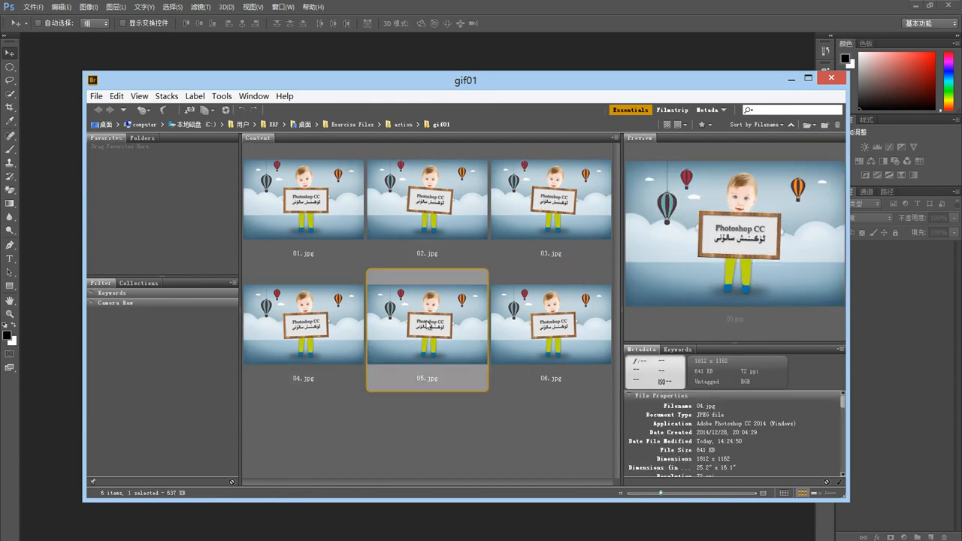
click(549, 333)
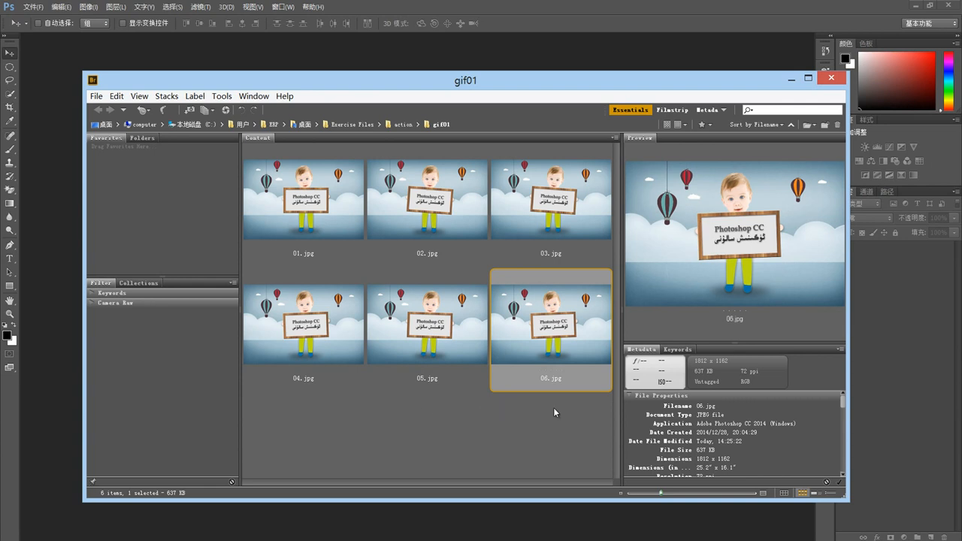
Load all six images, 01.jpg to 06.jpg, from Bridge as layers of one Photoshop document
drag(555, 408, 299, 211)
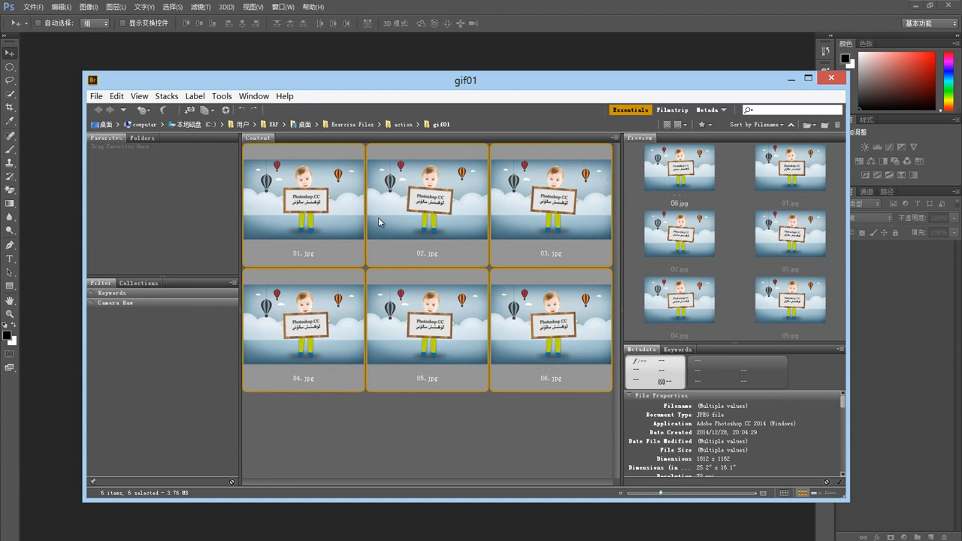
click(228, 98)
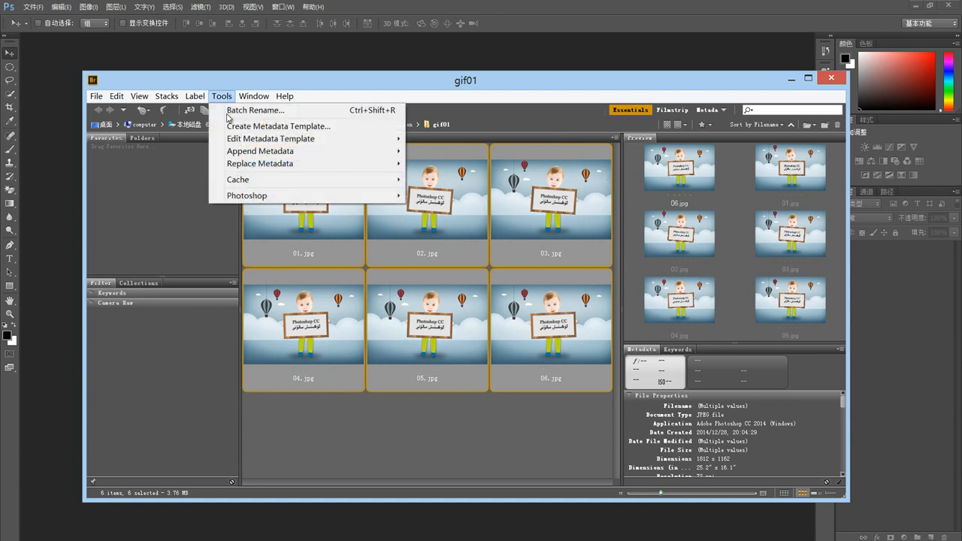
mouse_move(267, 197)
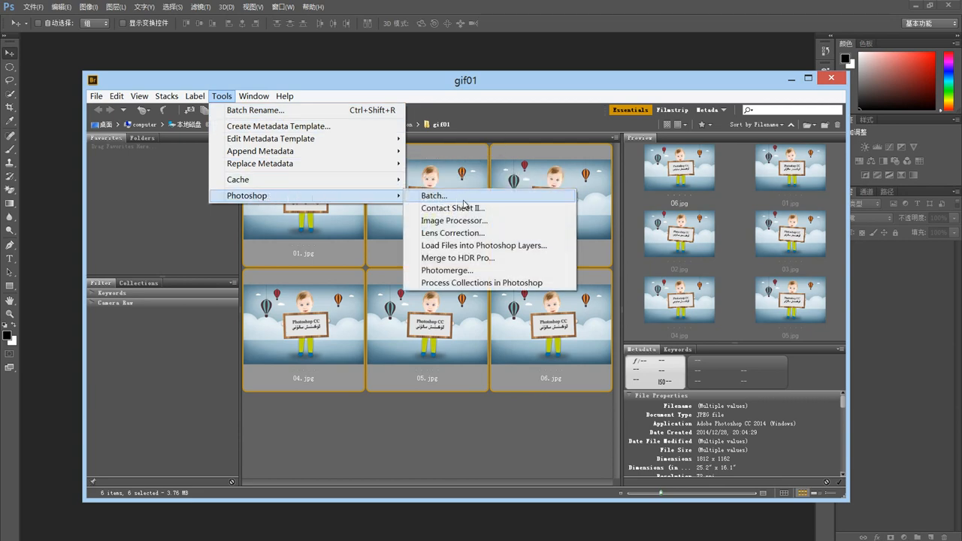
click(484, 247)
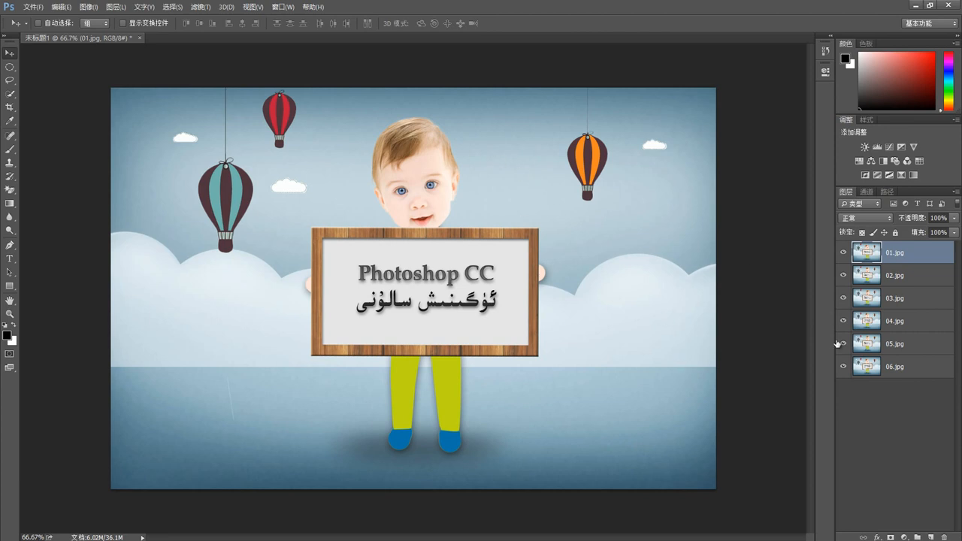
Check each frame by hiding layers 01.jpg to 05.jpg in turn and showing them again
click(843, 253)
click(844, 275)
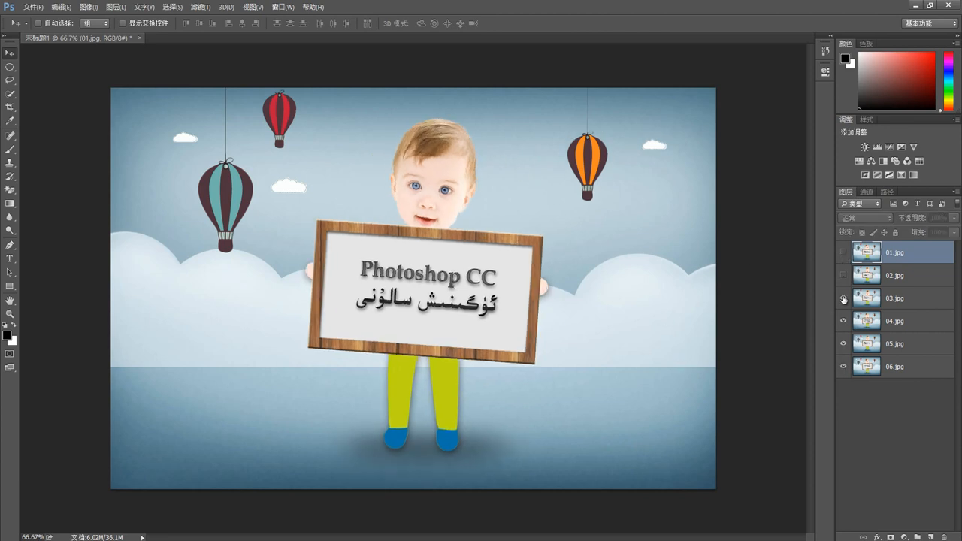
click(843, 298)
click(843, 321)
click(843, 344)
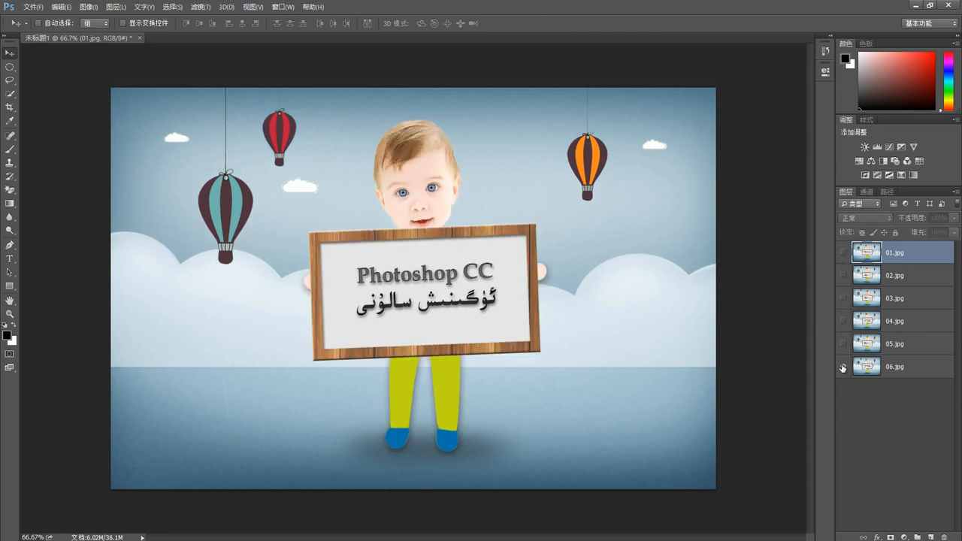
click(844, 344)
click(843, 321)
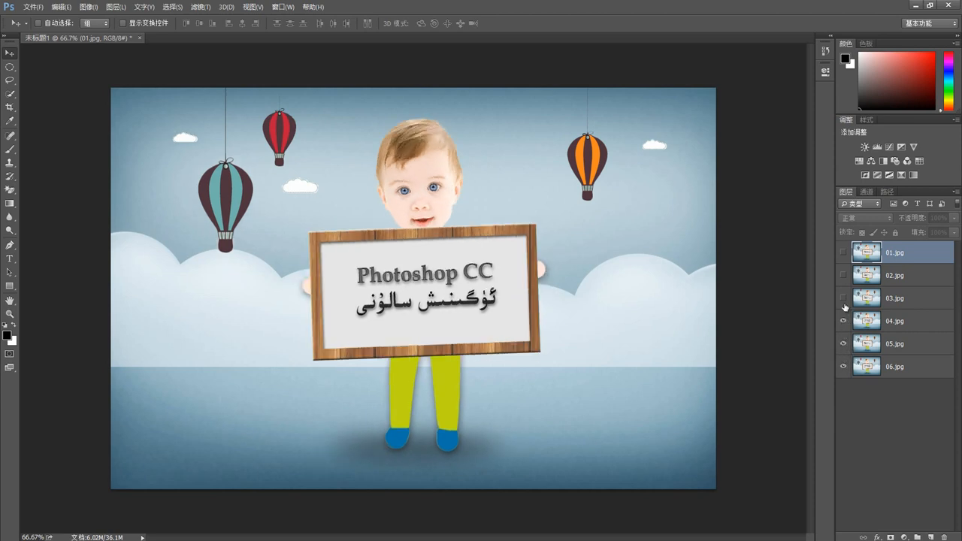
click(844, 298)
click(844, 275)
click(843, 253)
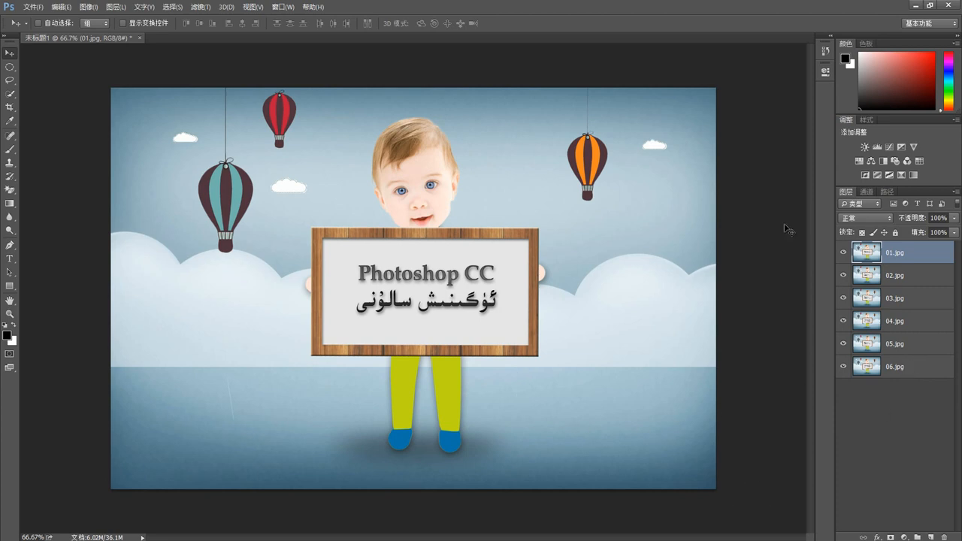
Switch the workspace from the default layout to 动感 (Motion)
click(924, 25)
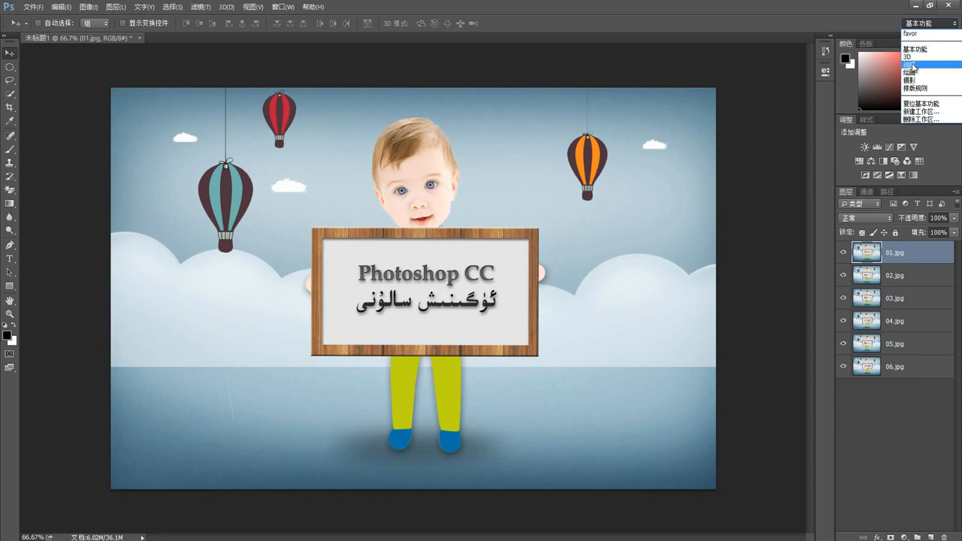
click(761, 106)
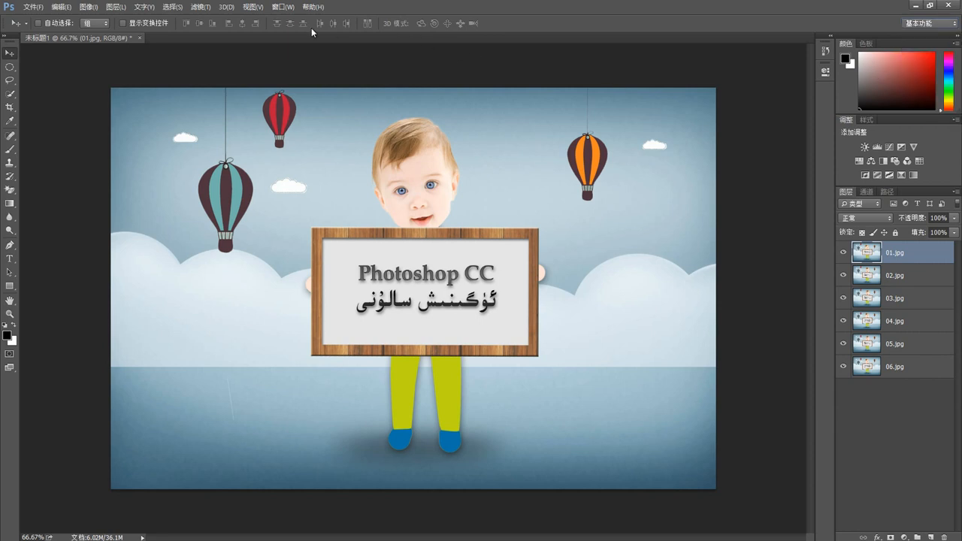
click(275, 9)
mouse_move(295, 30)
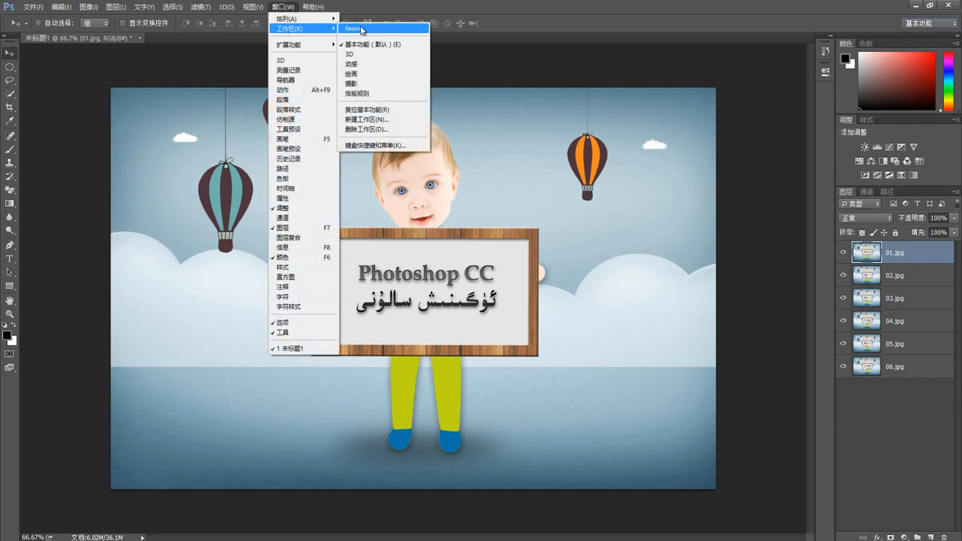
click(355, 66)
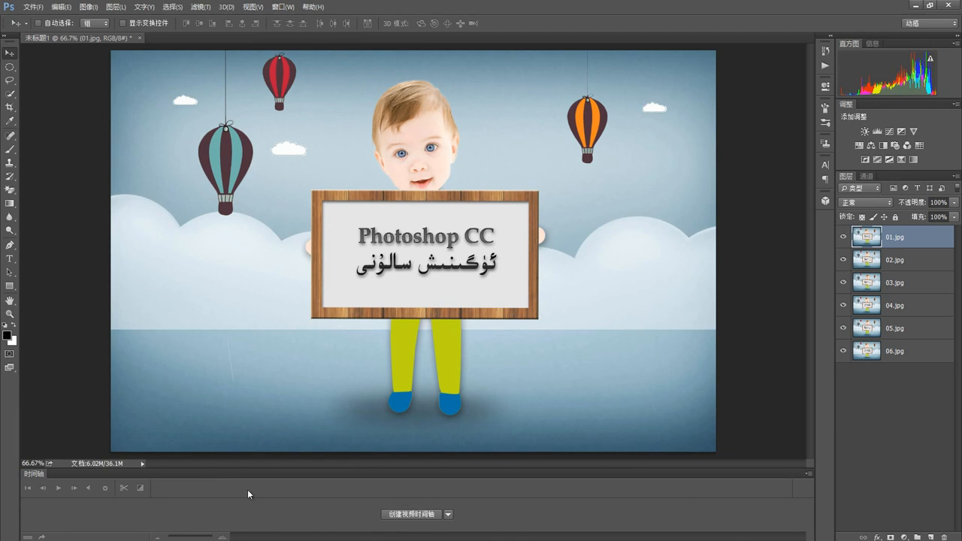
Create a video timeline from the layers and enlarge the timeline area enough to fit all six tracks
drag(219, 462, 227, 364)
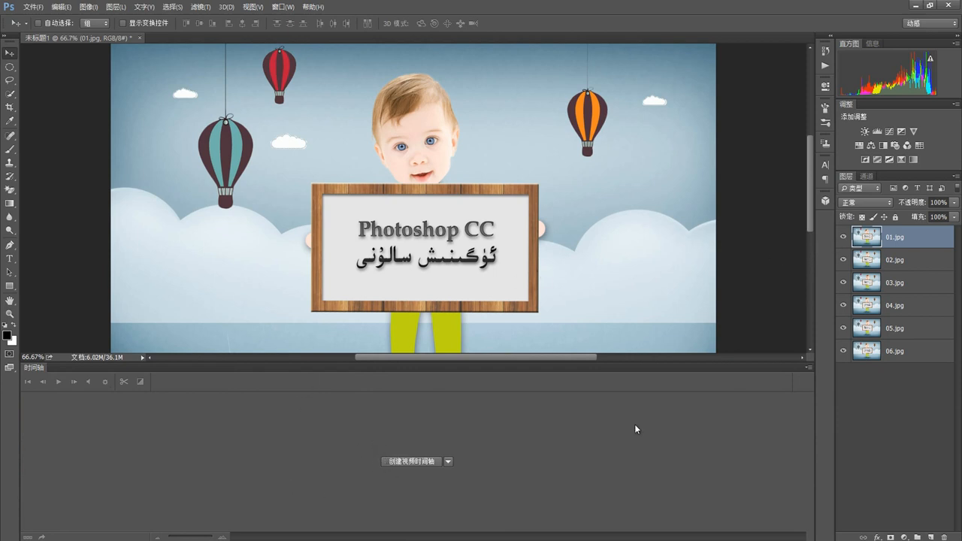
click(408, 461)
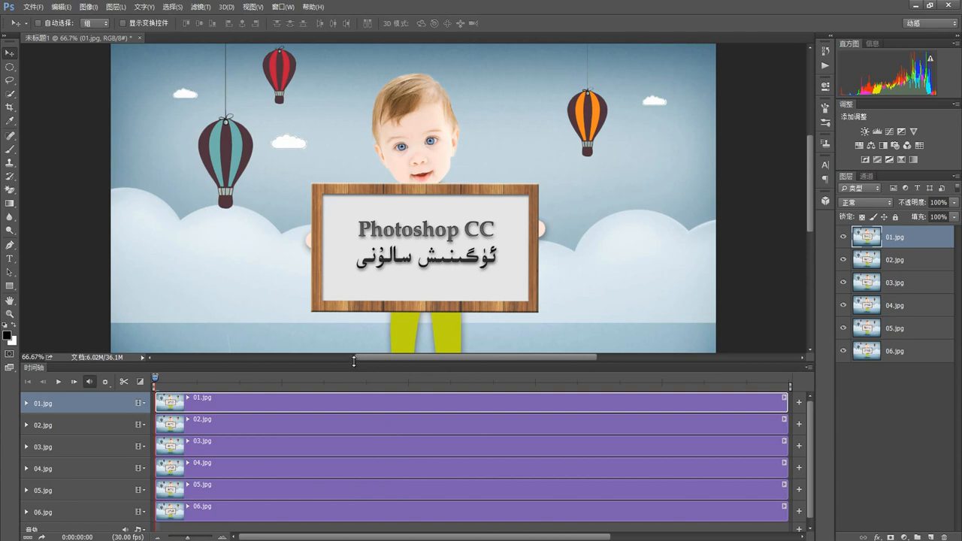
drag(354, 362, 354, 328)
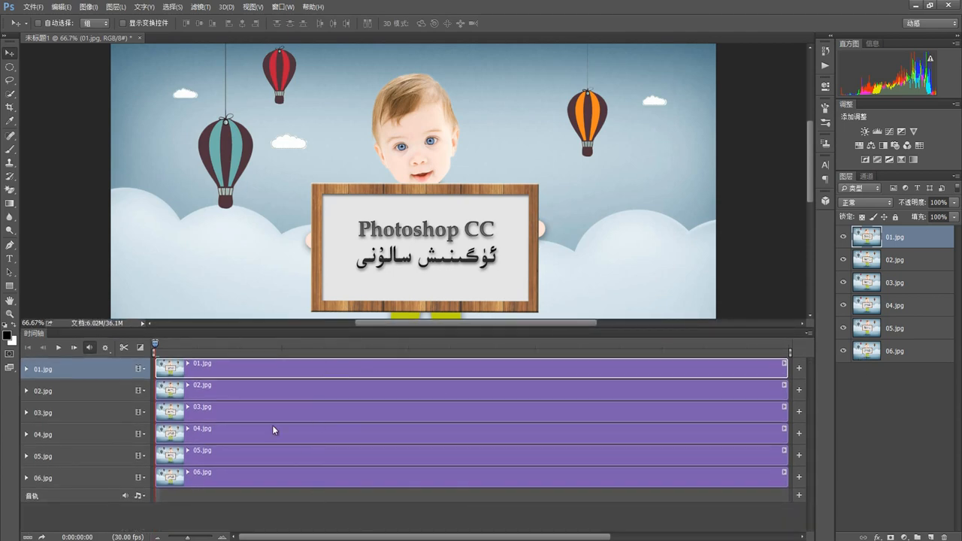
Trim the end of the 01.jpg clip to roughly 60% of its length and scrub the playhead to 0:00:03:08
mouse_move(160, 348)
mouse_down()
mouse_move(315, 351)
mouse_move(159, 348)
mouse_up()
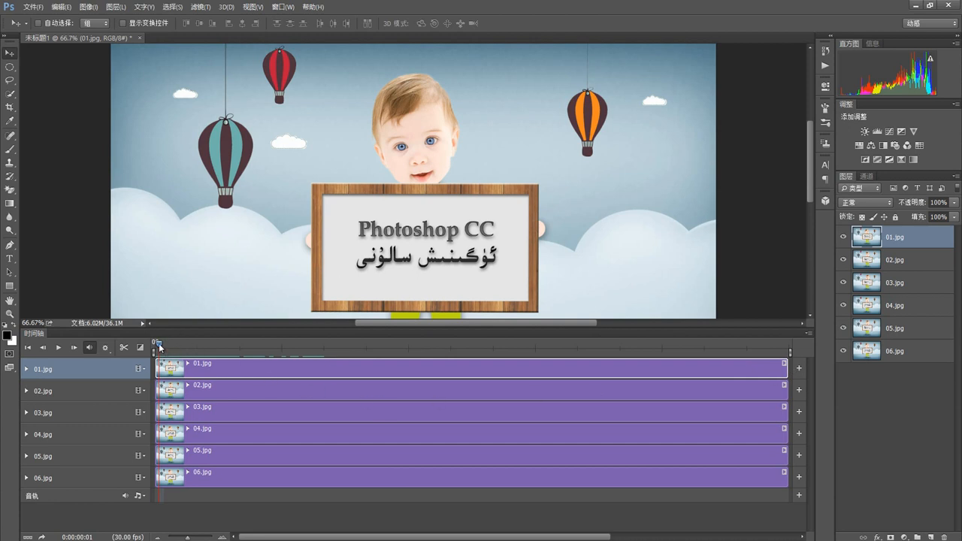
drag(164, 346, 589, 358)
drag(783, 369, 543, 370)
drag(588, 345, 570, 354)
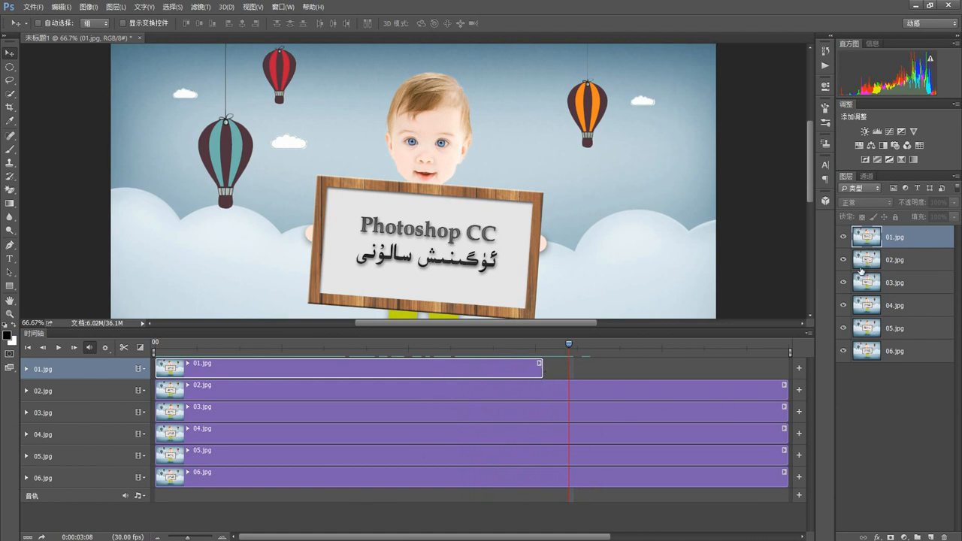
Combine all six layers into a single video group made from their clips
shift+click(896, 351)
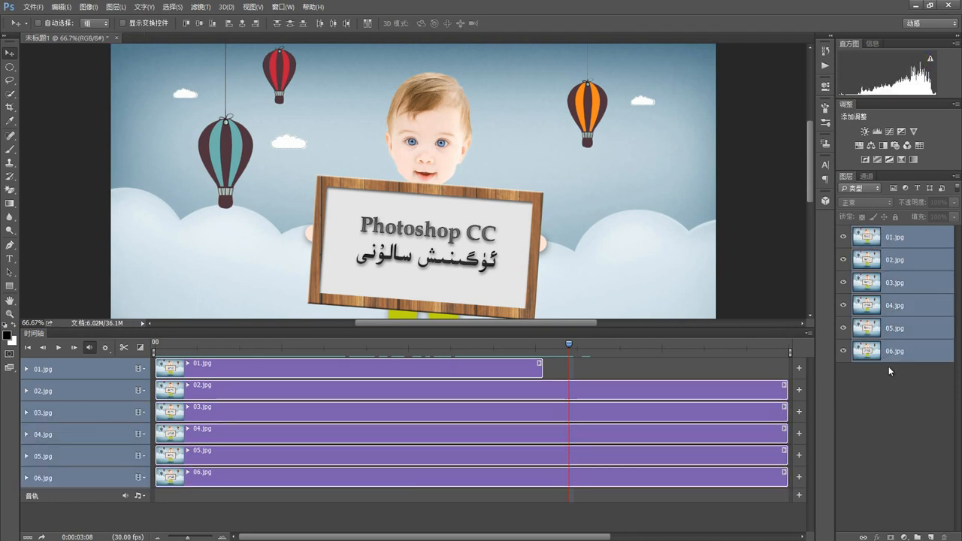
click(139, 370)
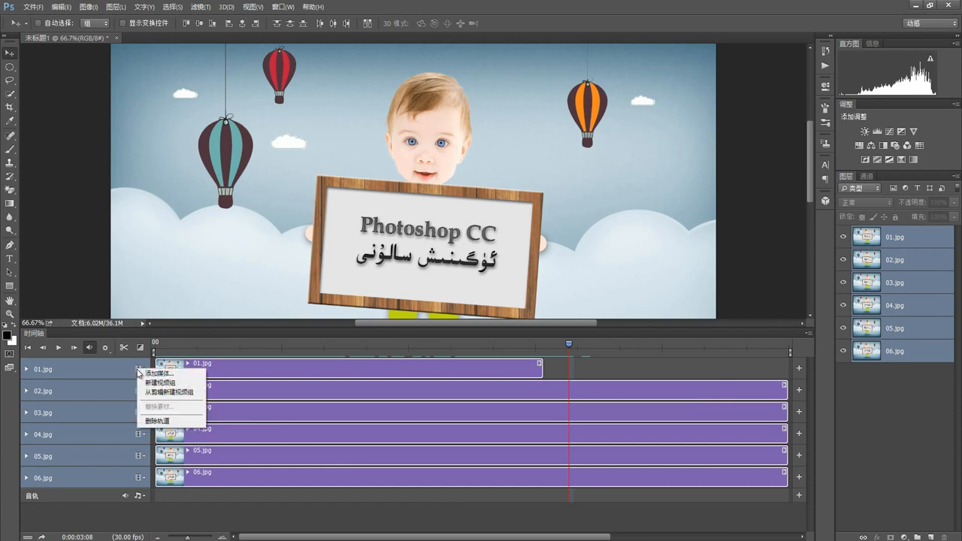
click(172, 393)
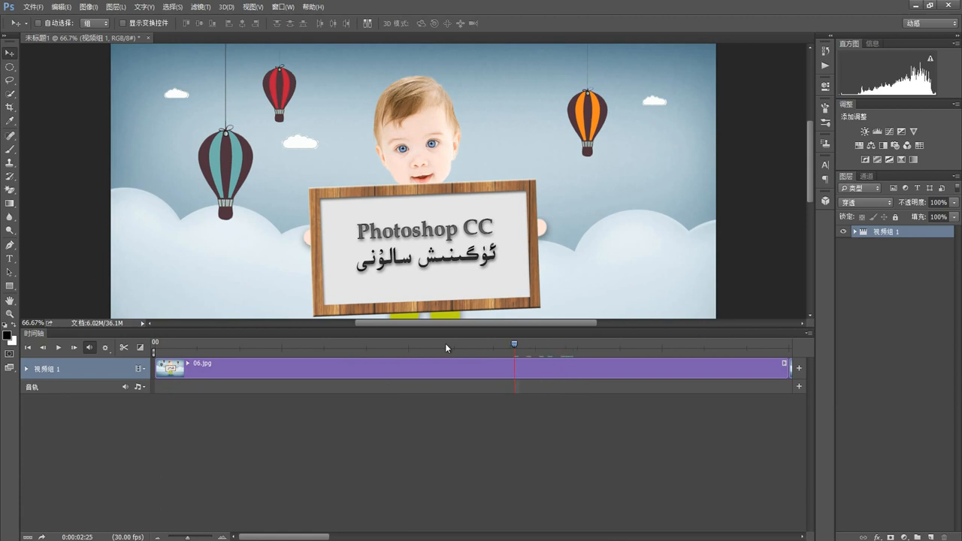
Scrub through the 06.jpg clip and zoom the timeline out to view all six clips in the video group
drag(445, 348, 646, 357)
mouse_move(724, 355)
mouse_down()
mouse_move(171, 359)
mouse_move(722, 364)
mouse_up()
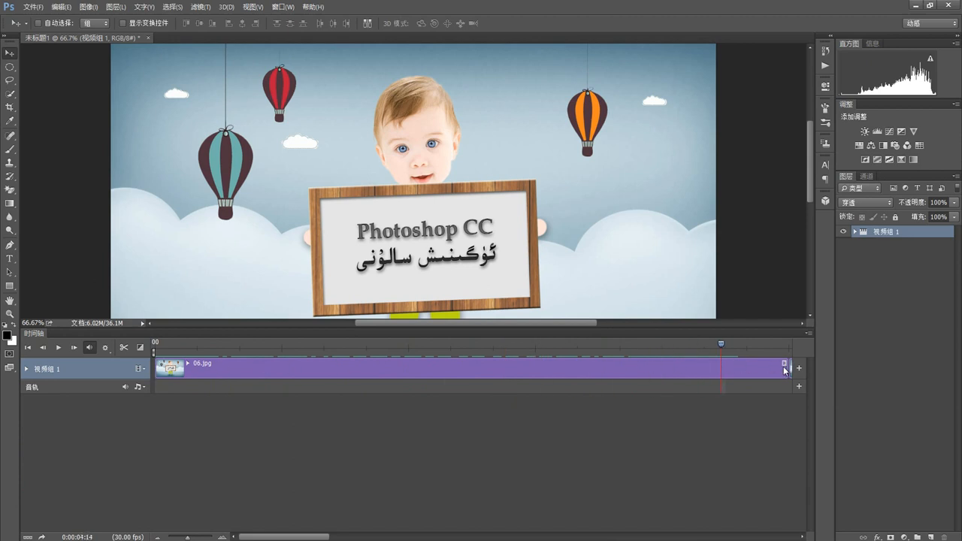
click(158, 538)
click(158, 537)
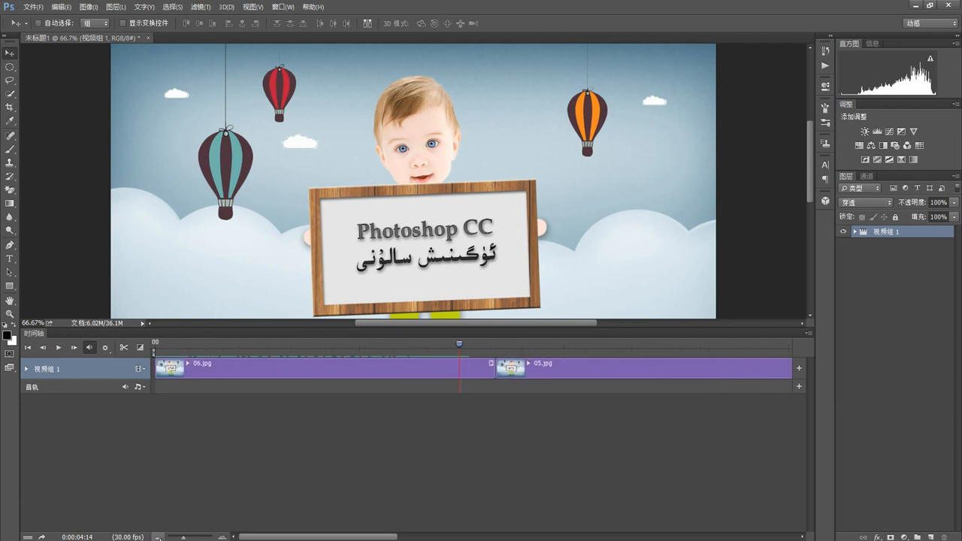
click(158, 538)
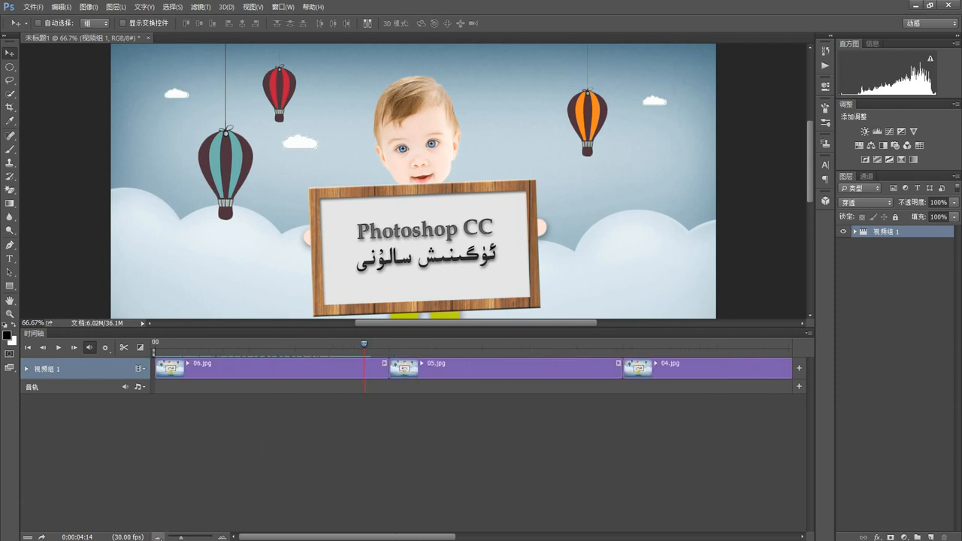
click(158, 538)
click(157, 538)
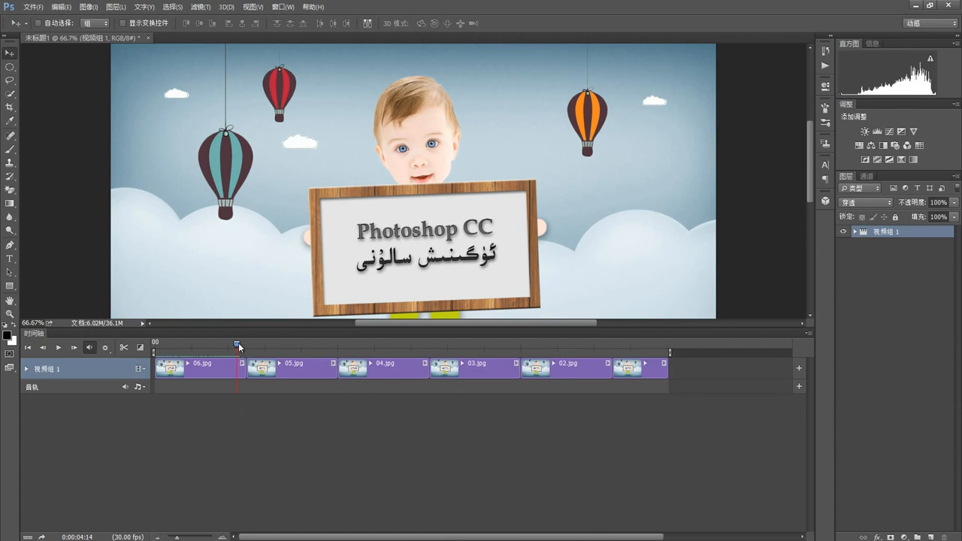
Zoom the image out to 33.33%, scrub across the clips, and play the animation briefly from near its start
drag(239, 343, 564, 364)
key(ctrl+minus)
key(ctrl+minus)
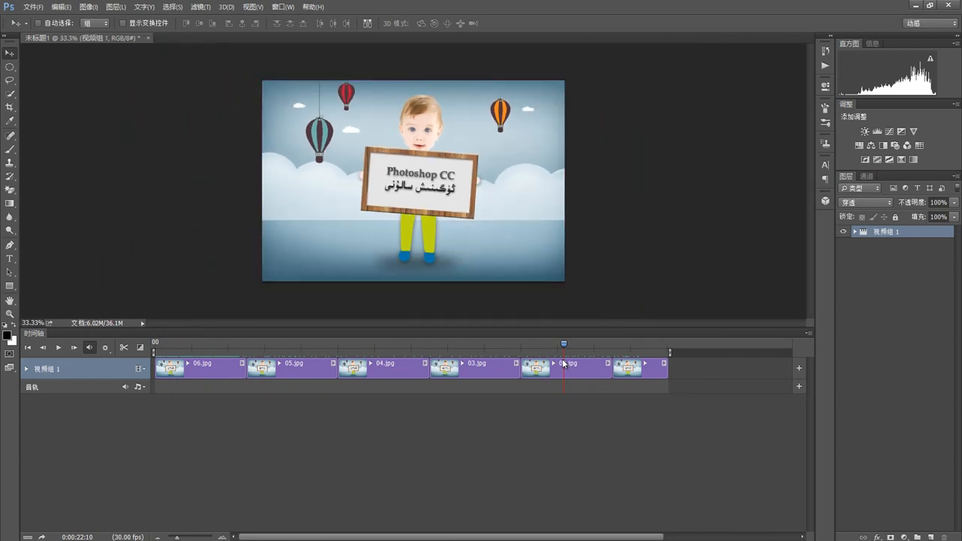
drag(565, 345, 155, 350)
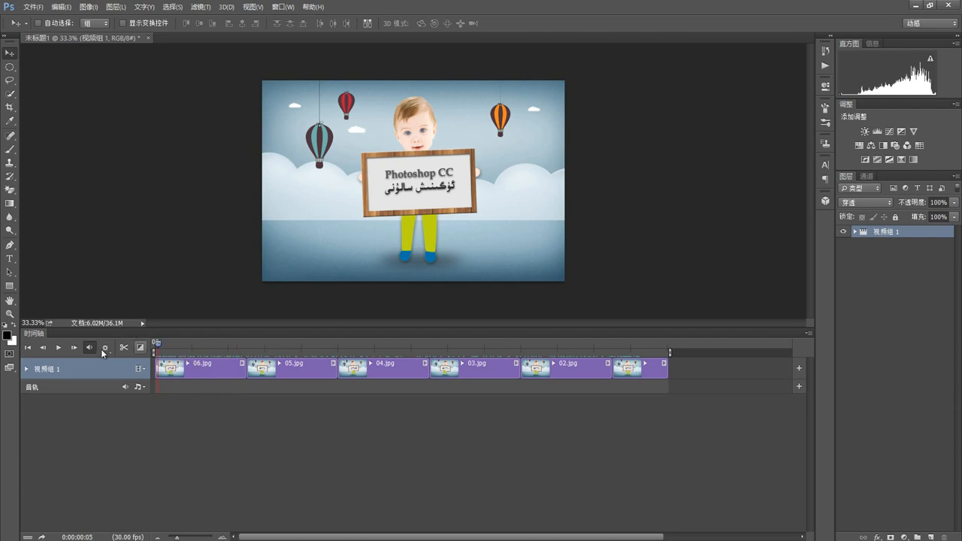
click(59, 348)
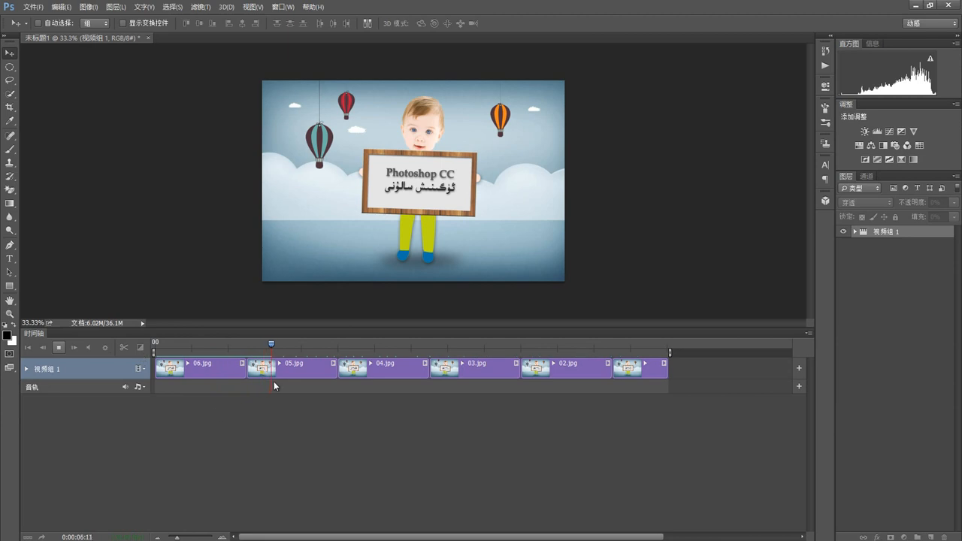
click(60, 347)
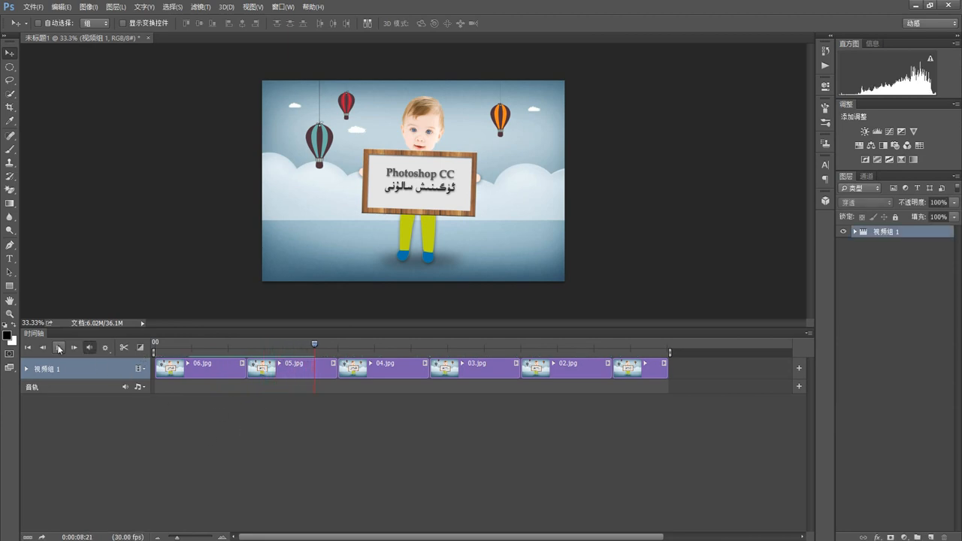
Trim the end of the 06.jpg clip in the video group to about 40% of its length
click(246, 369)
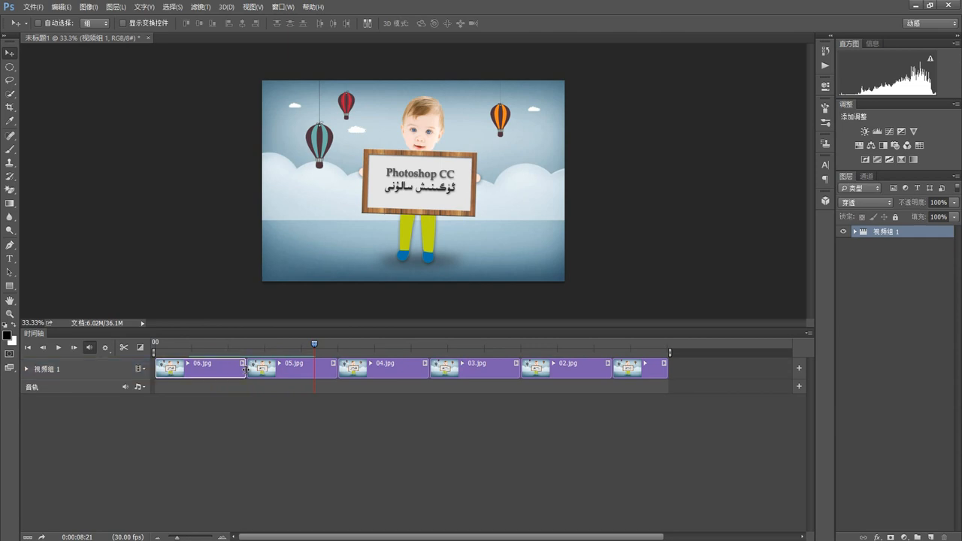
drag(245, 370, 242, 370)
drag(238, 370, 191, 374)
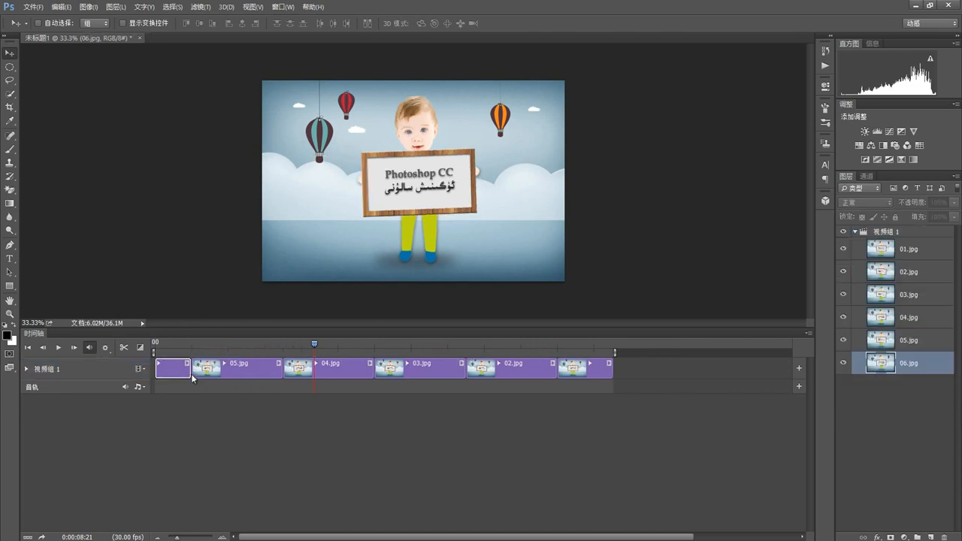
Trim the ends of the 05.jpg, 04.jpg, 03.jpg, 02.jpg and 01.jpg clips to about the same length as the 06.jpg clip
drag(279, 368, 222, 375)
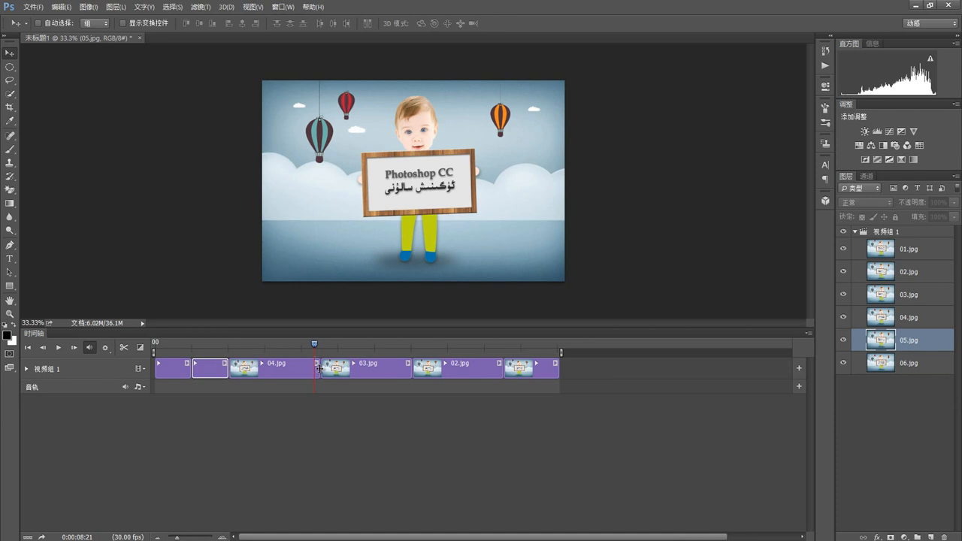
drag(319, 369, 268, 371)
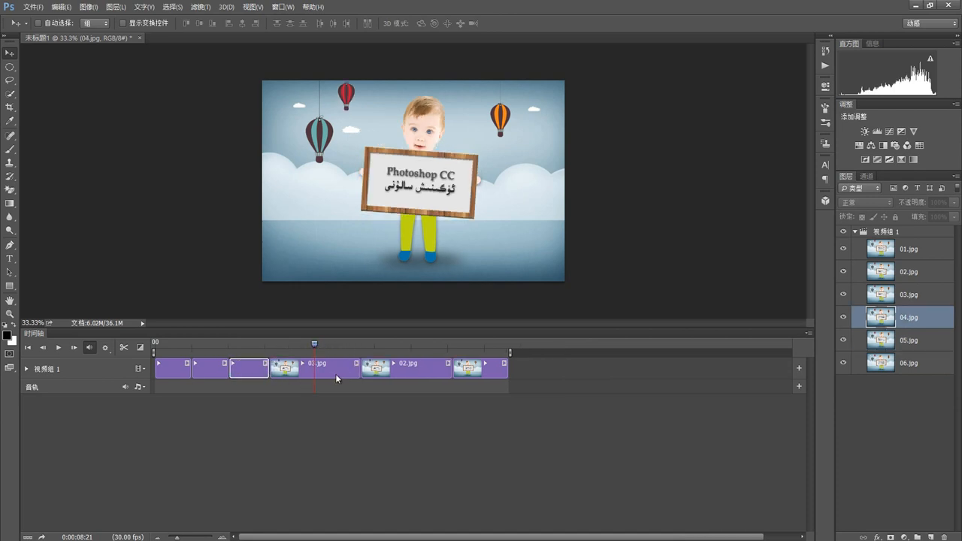
drag(358, 369, 306, 371)
mouse_move(396, 368)
mouse_down()
mouse_move(343, 374)
mouse_move(385, 372)
mouse_up()
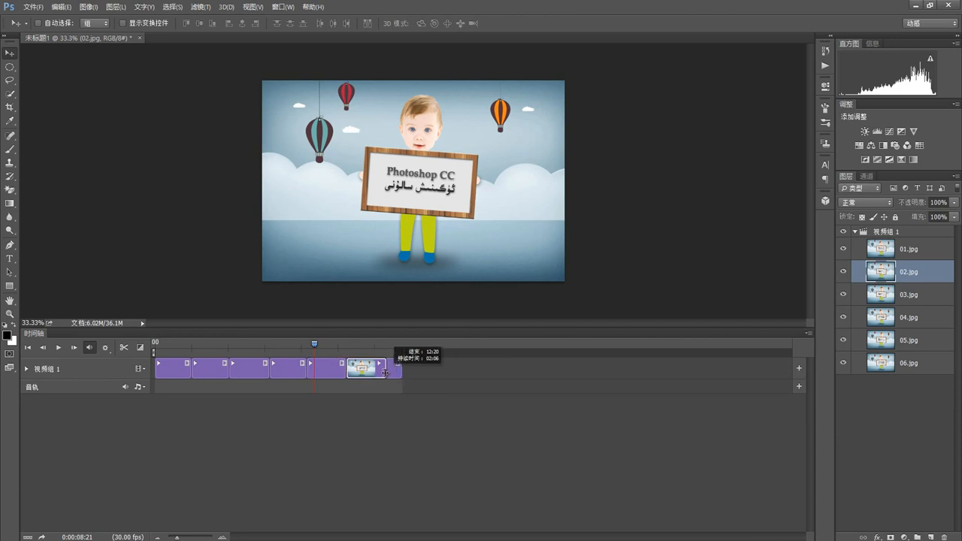
drag(385, 372, 386, 371)
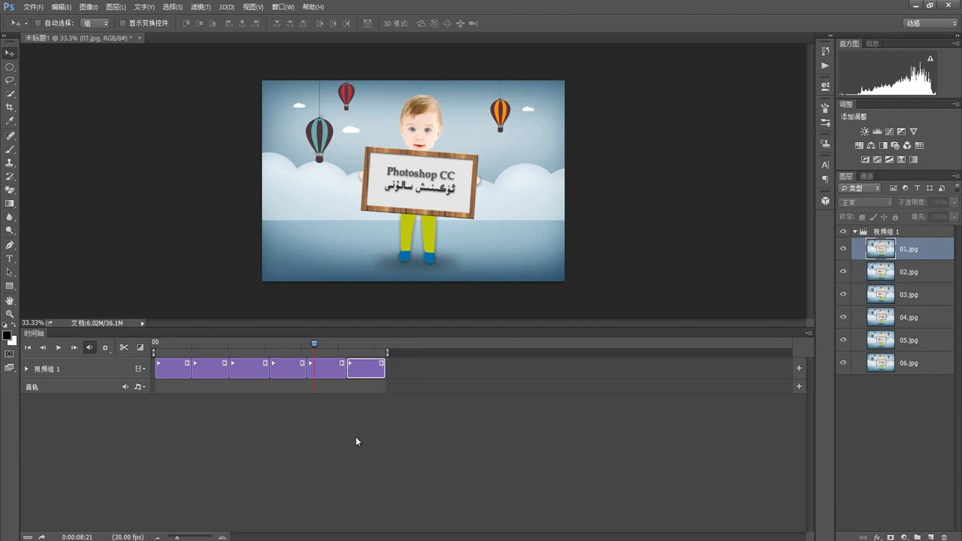
Play the animation from its first frame, zoom the timeline in during playback, and stop it
click(30, 350)
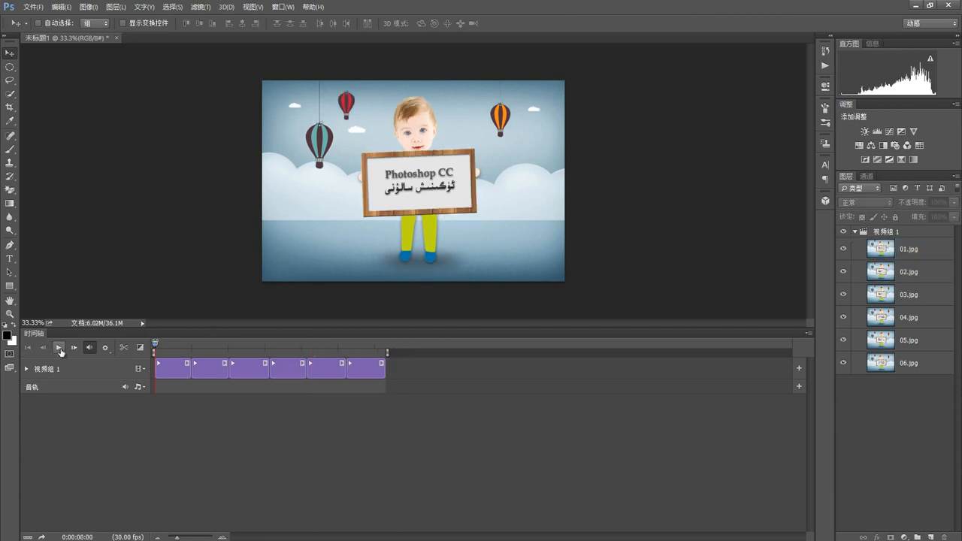
click(59, 347)
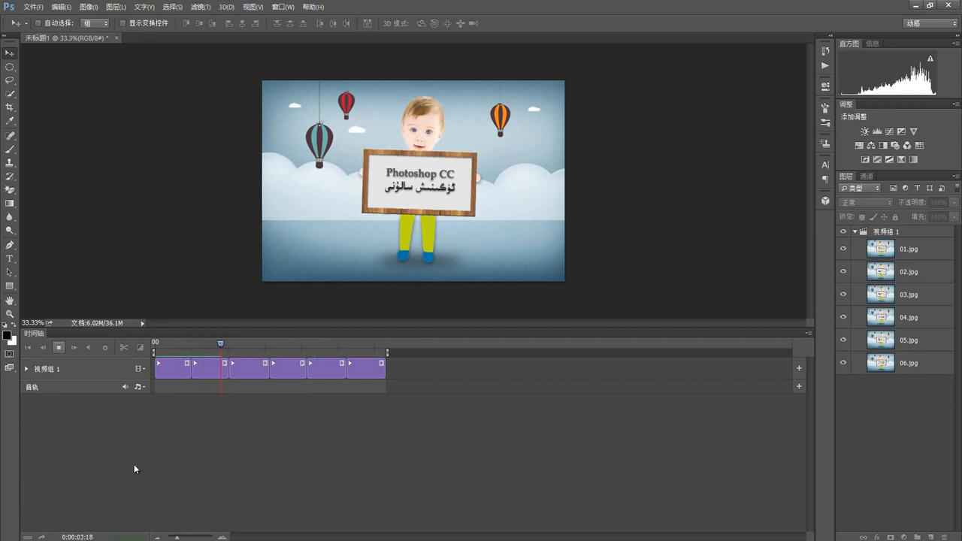
click(221, 538)
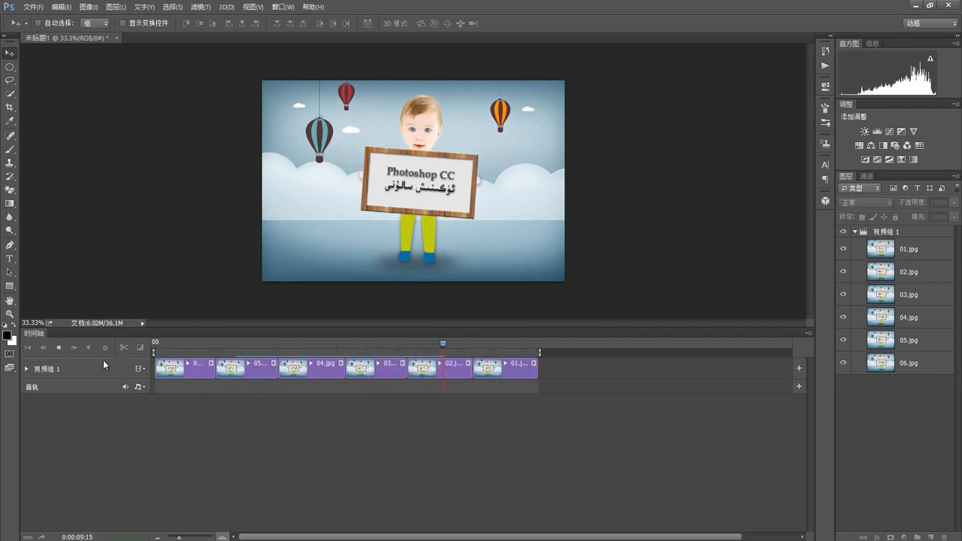
key(space)
Trim the ends of all six clips in the video group to about 60% of their length, keeping them roughly equal
drag(213, 368, 193, 369)
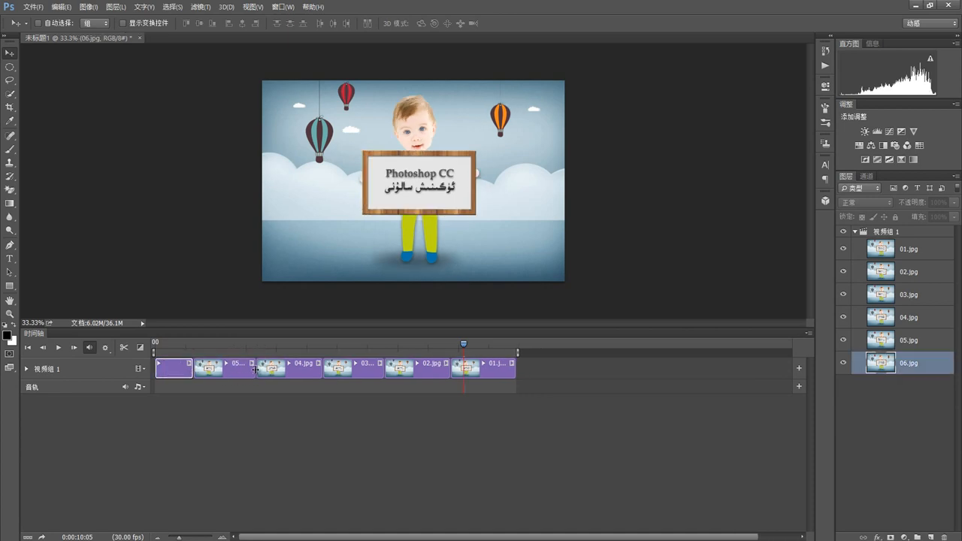
drag(254, 369, 230, 369)
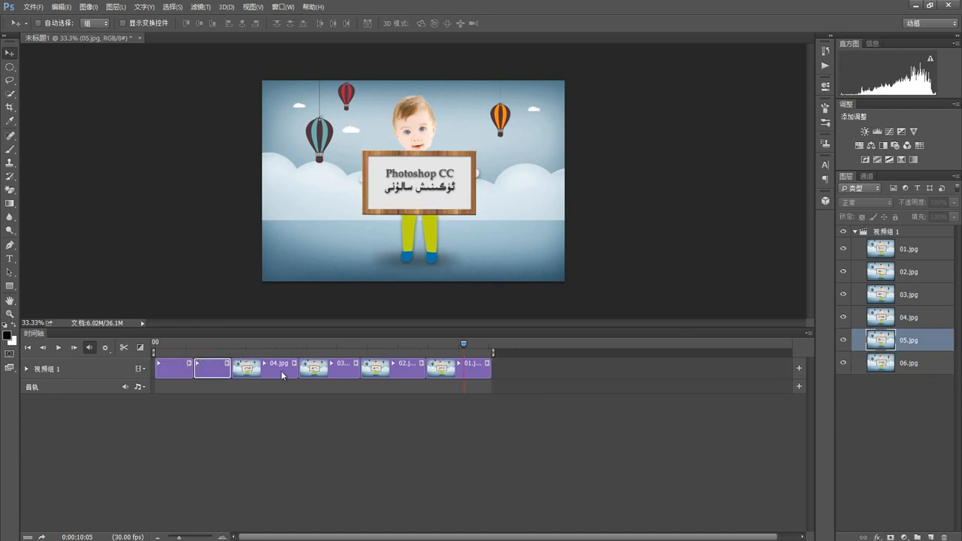
drag(297, 369, 269, 369)
drag(328, 371, 308, 371)
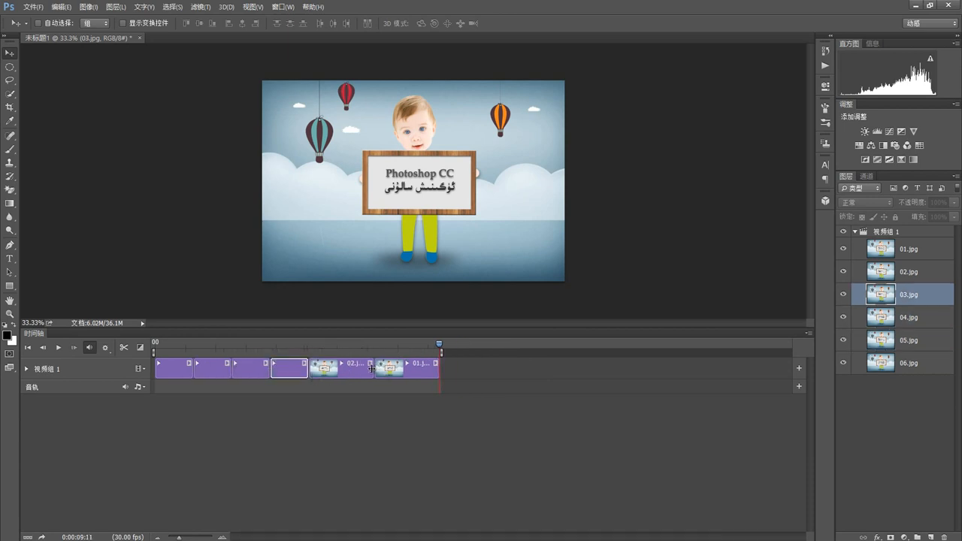
drag(371, 369, 346, 373)
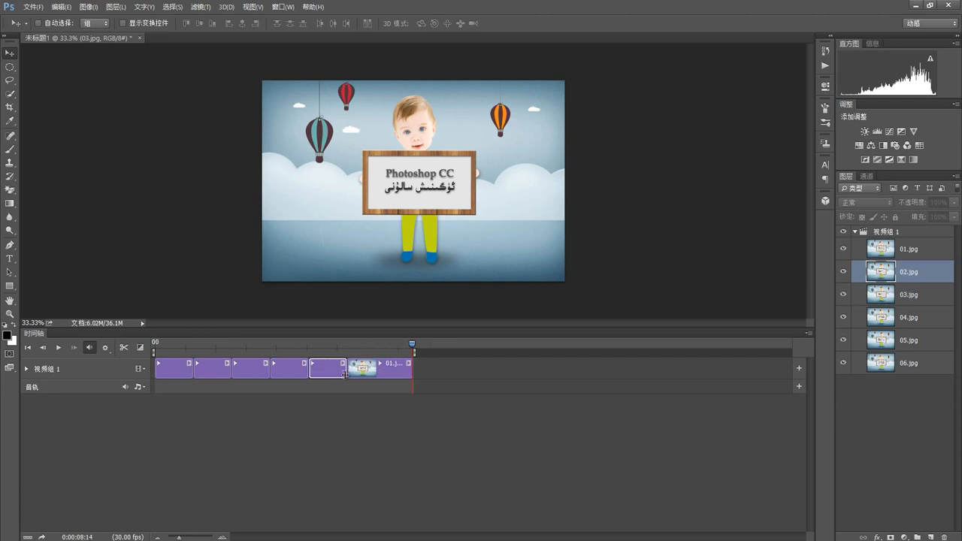
drag(413, 370, 384, 370)
Play the shortened animation from the start, stop it near the end, and return the playhead to the first frame
click(27, 348)
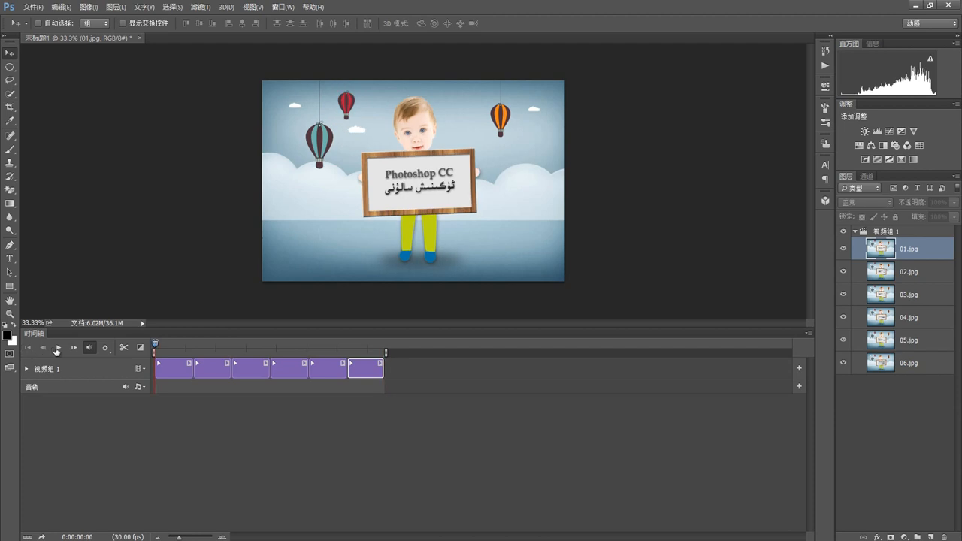
click(59, 347)
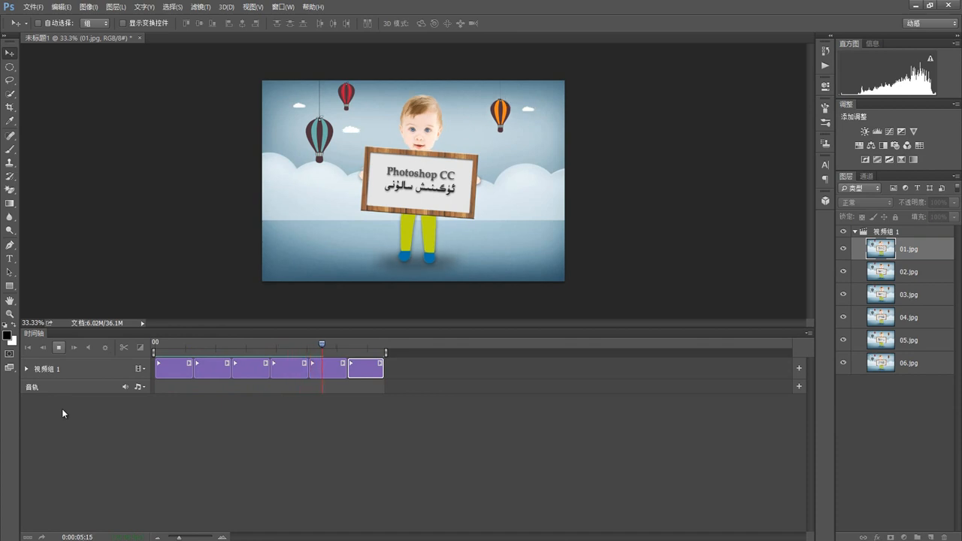
click(58, 347)
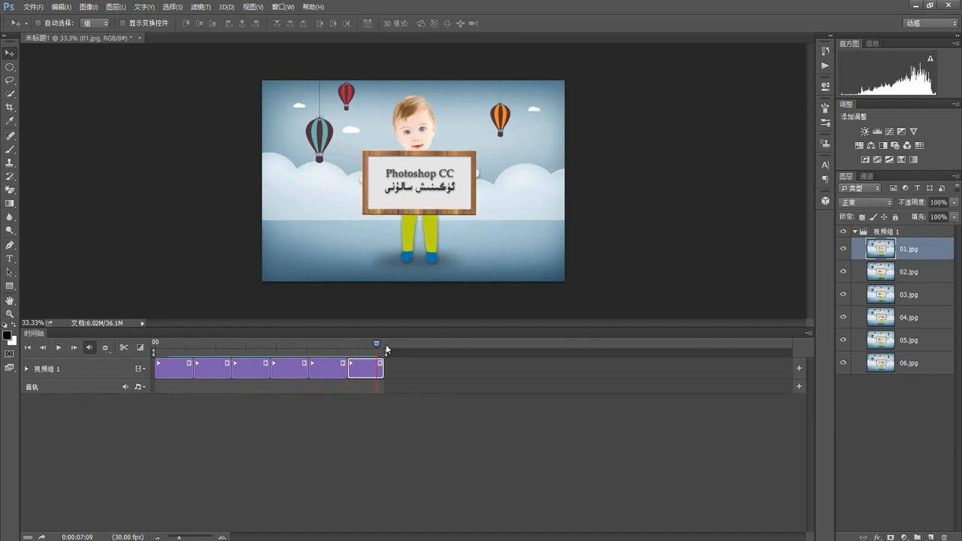
drag(374, 344, 146, 353)
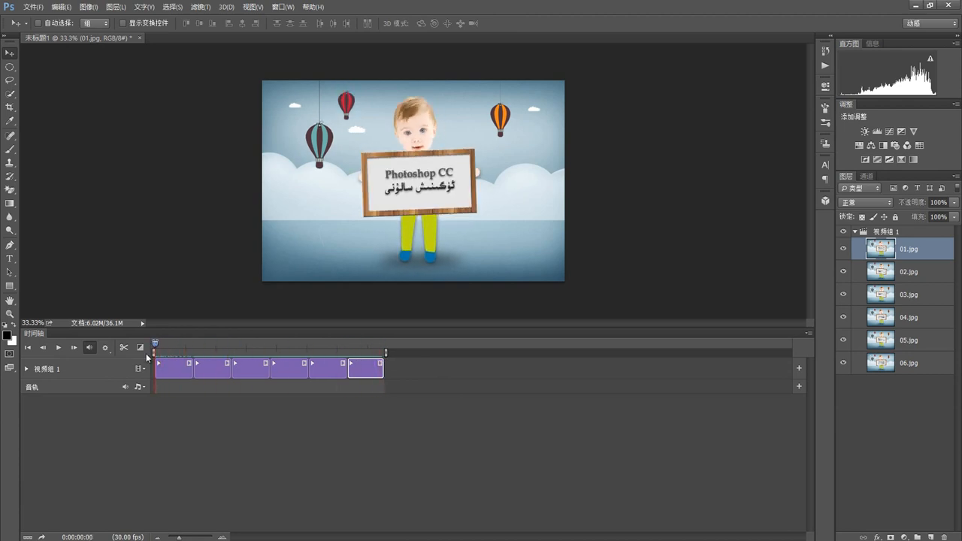
Check the timeline's playback resolution and loop options, and play the animation again before stopping it
click(105, 348)
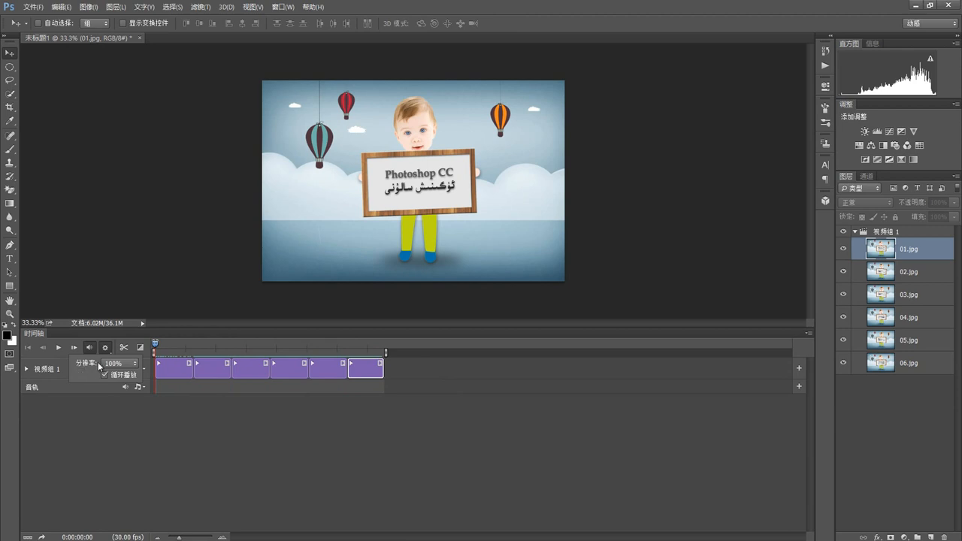
click(117, 365)
click(58, 349)
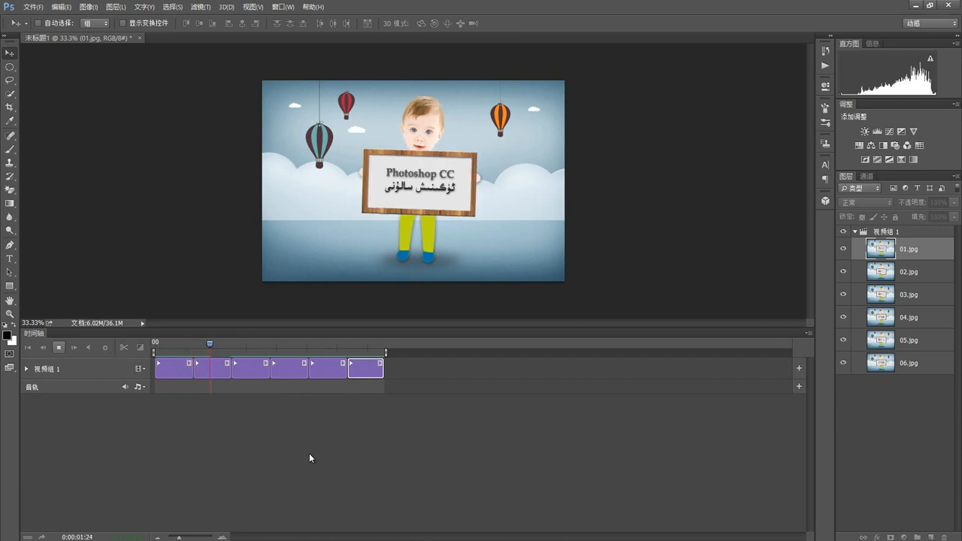
key(space)
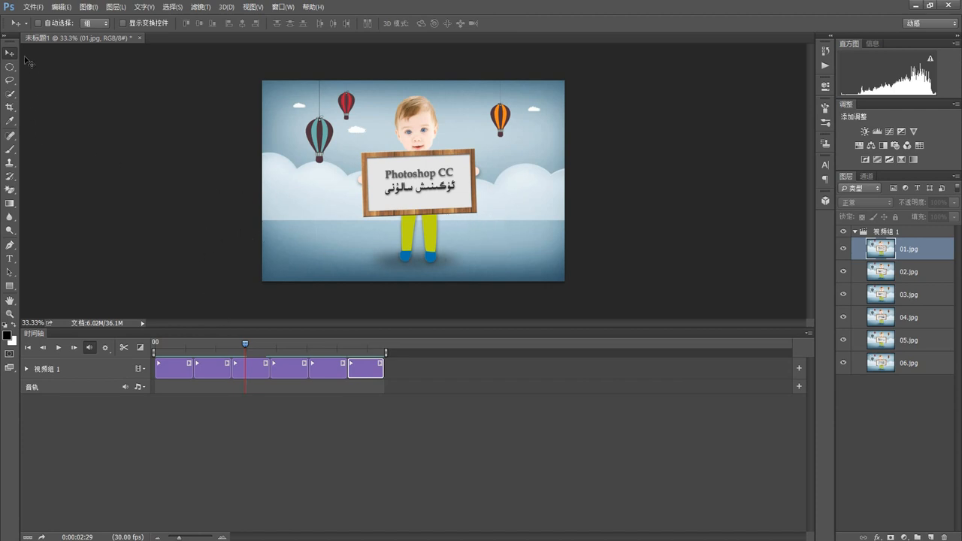
Start a Save for Web export of the animation and set its file format to GIF
click(33, 7)
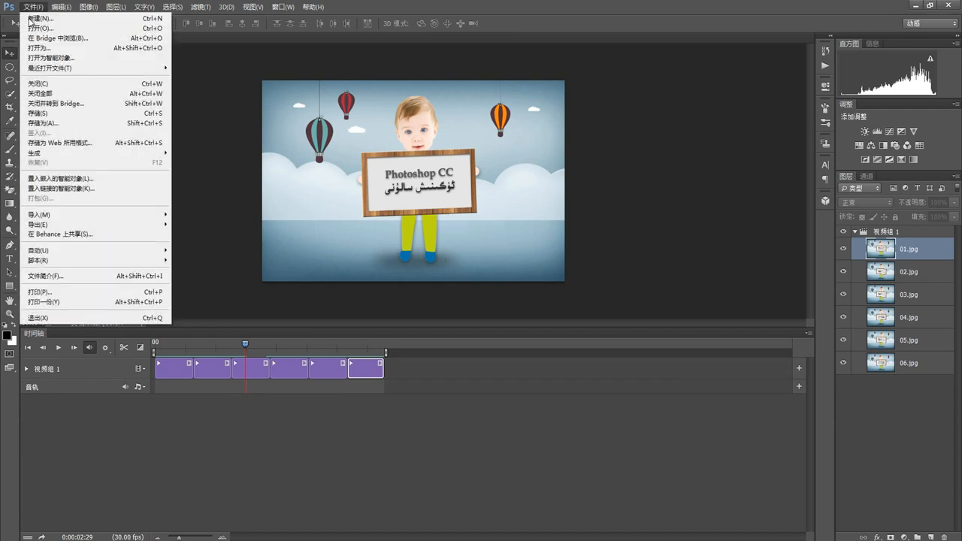
click(64, 145)
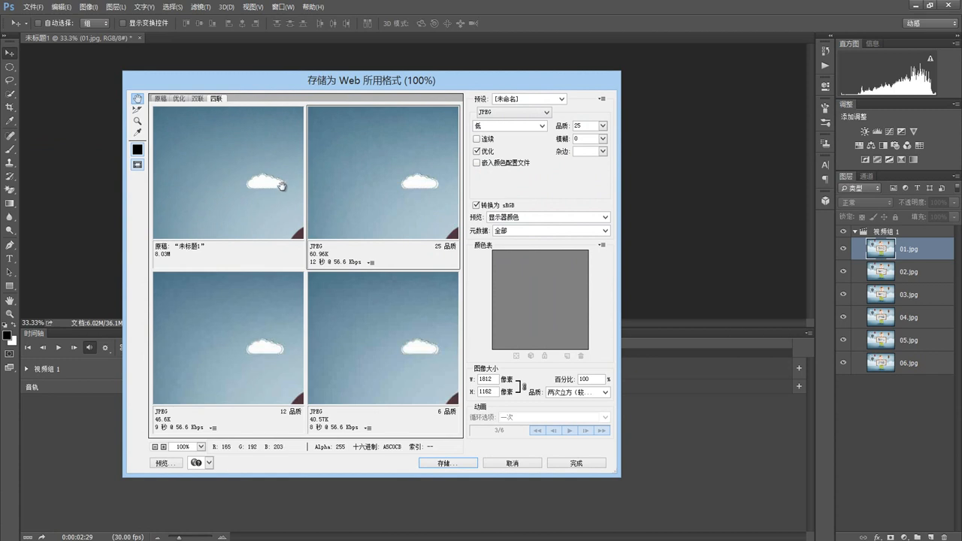
click(510, 111)
click(489, 123)
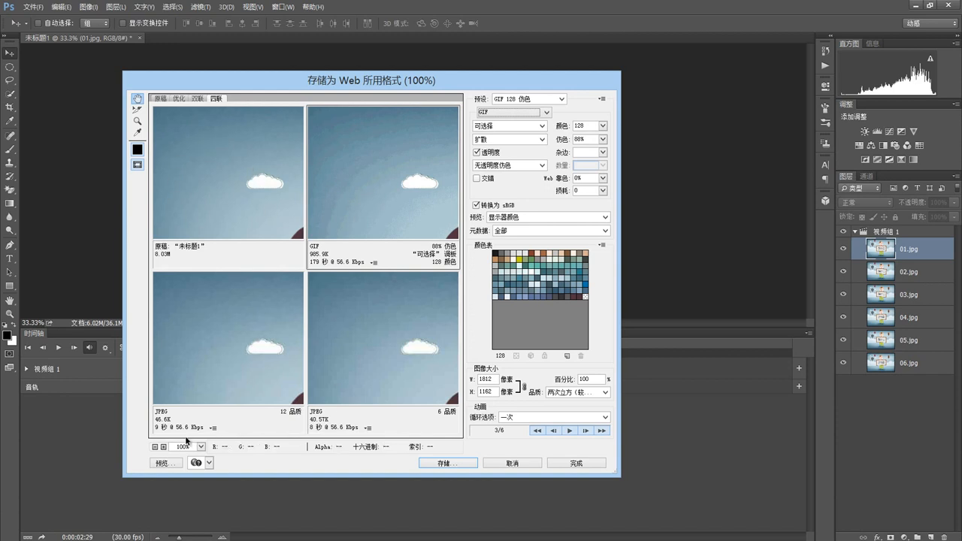
Zoom the export previews out to 33.3% and compare the original preview with the GIF preview
click(155, 448)
click(155, 449)
click(155, 448)
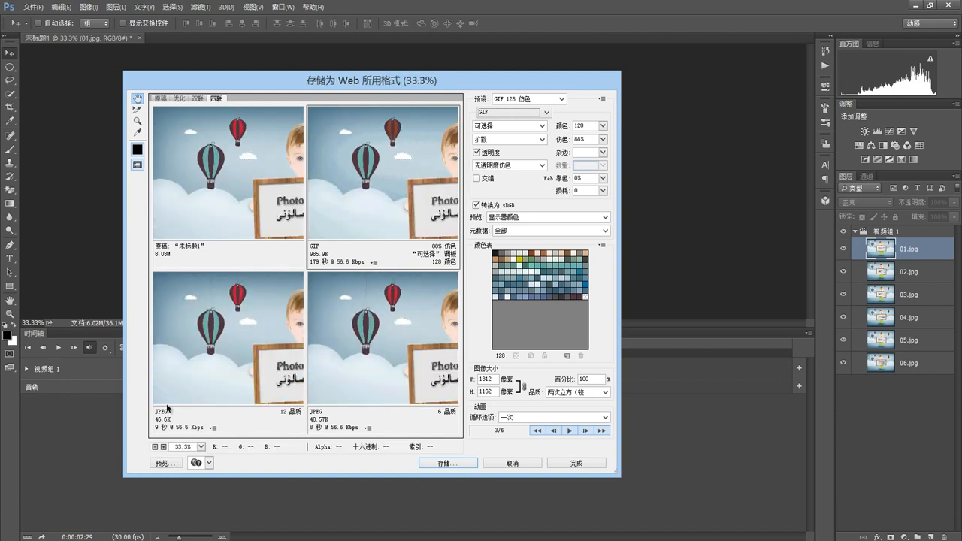
click(237, 179)
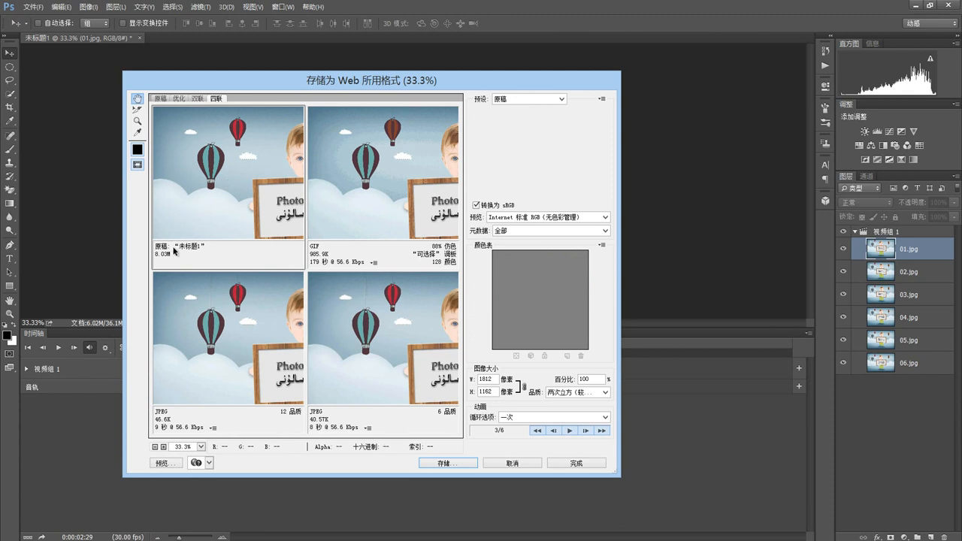
click(359, 205)
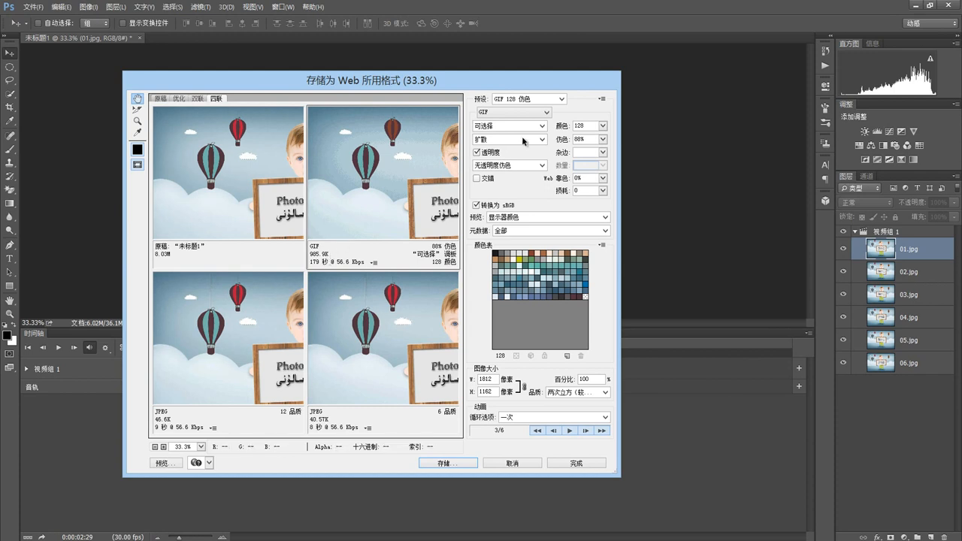
Set the GIF's dither method to Noise (杂色) and its colour count to 256
click(541, 139)
click(491, 183)
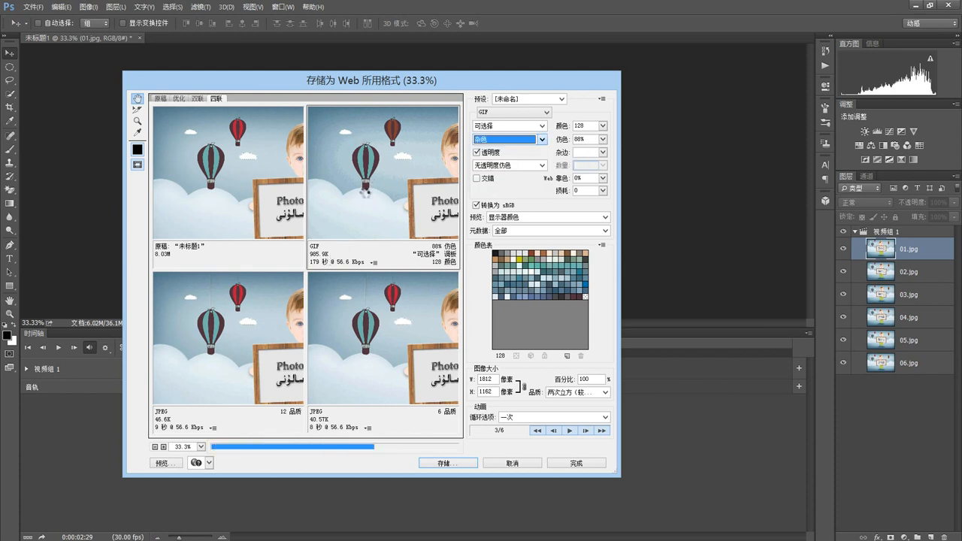
click(602, 126)
click(579, 212)
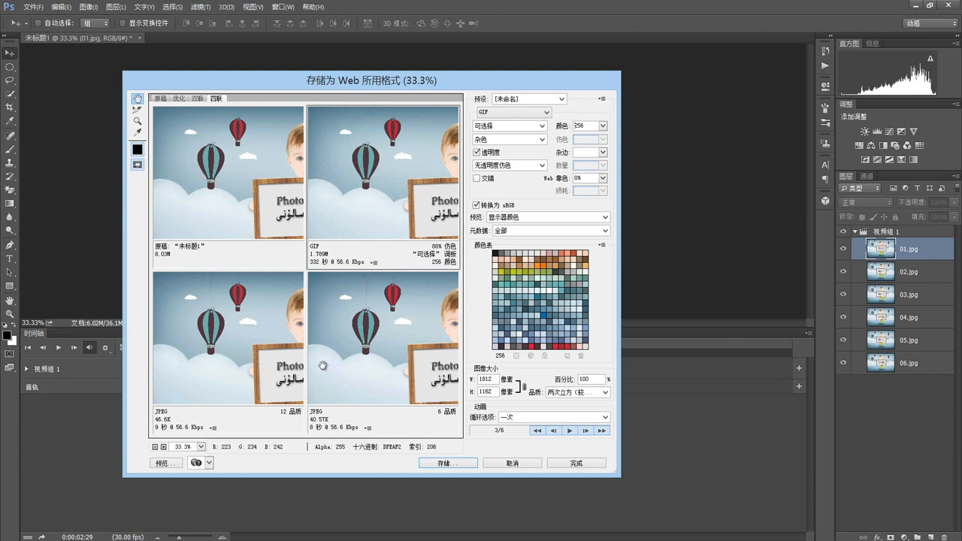
Zoom the export previews out to 12.5%, compare with the quality 12 JPEG preview, and reselect the GIF preview
click(155, 449)
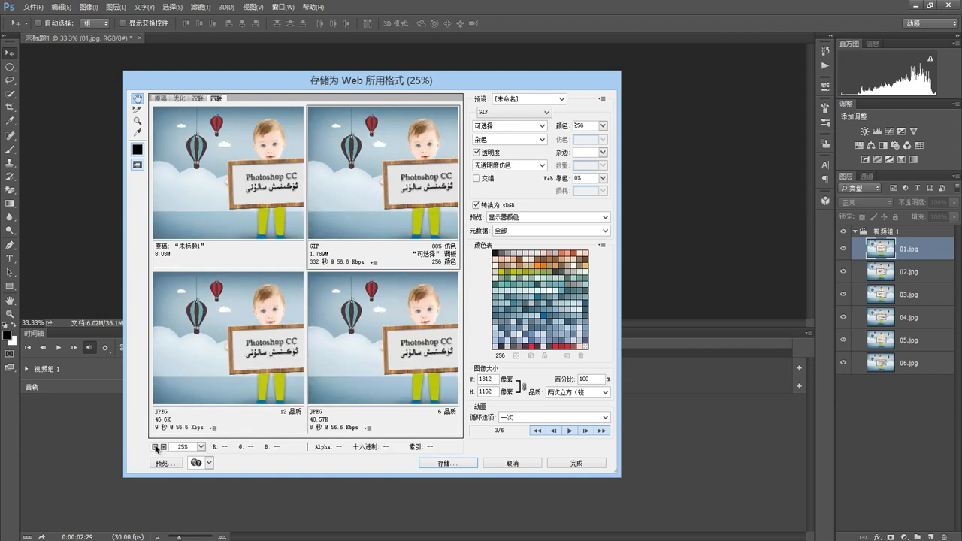
click(155, 448)
click(251, 350)
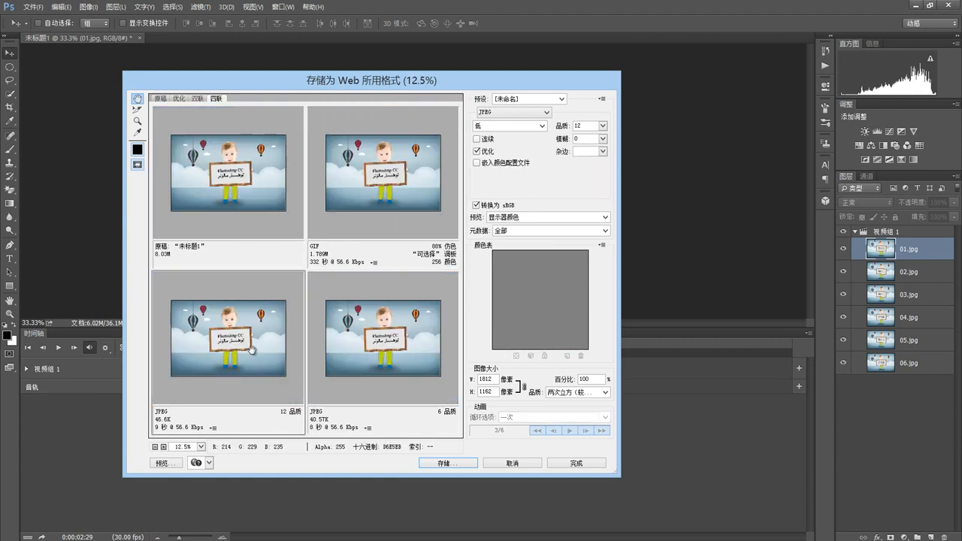
click(404, 184)
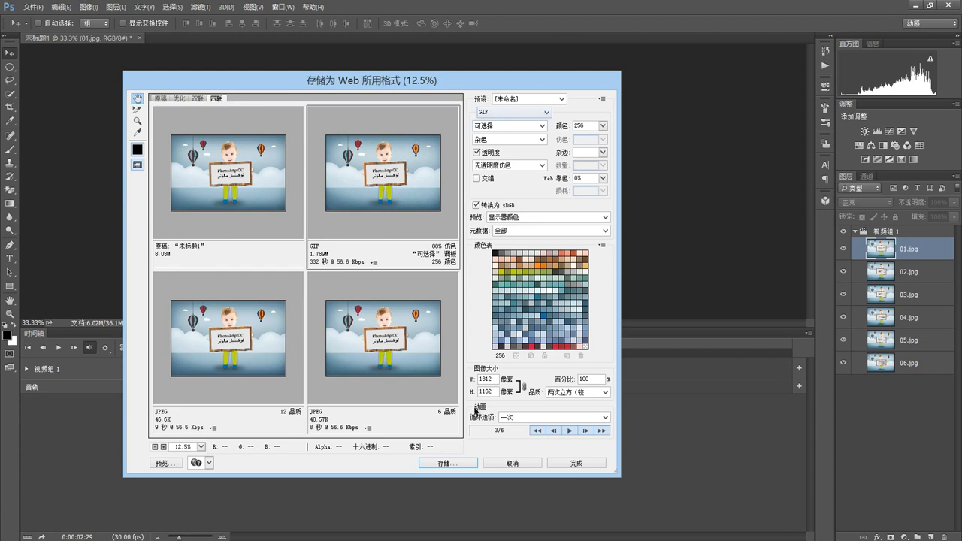
Set the GIF's looping option to Forever (永远) and briefly play the animation in the export preview
click(605, 418)
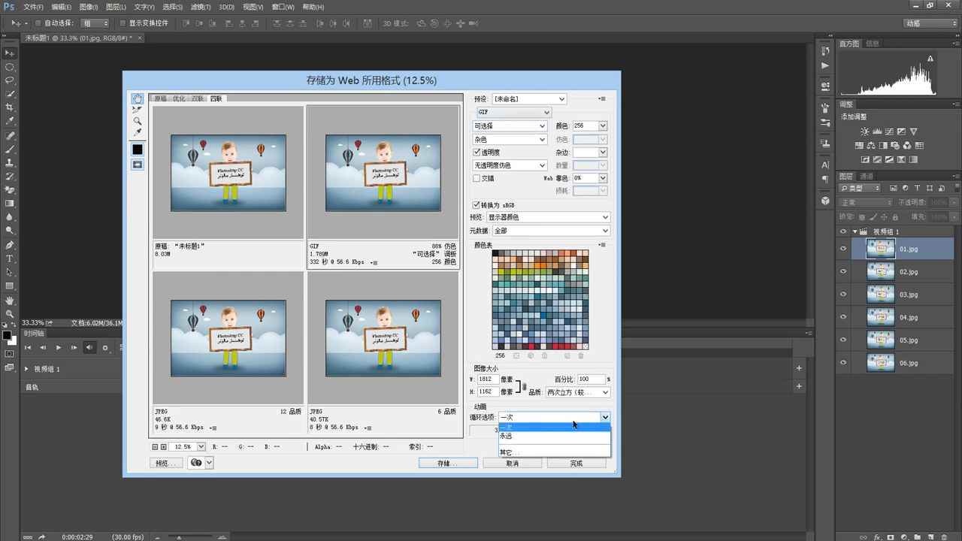
click(507, 437)
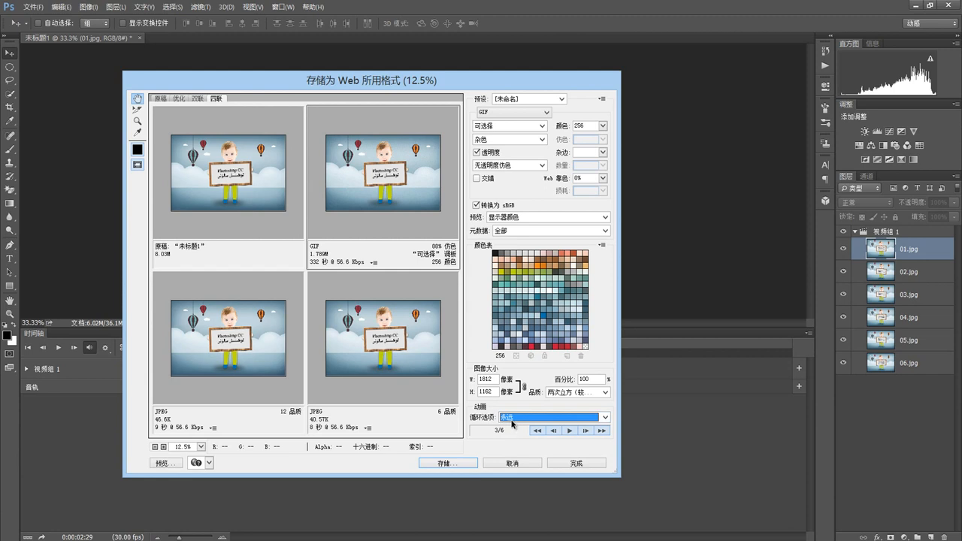
click(570, 430)
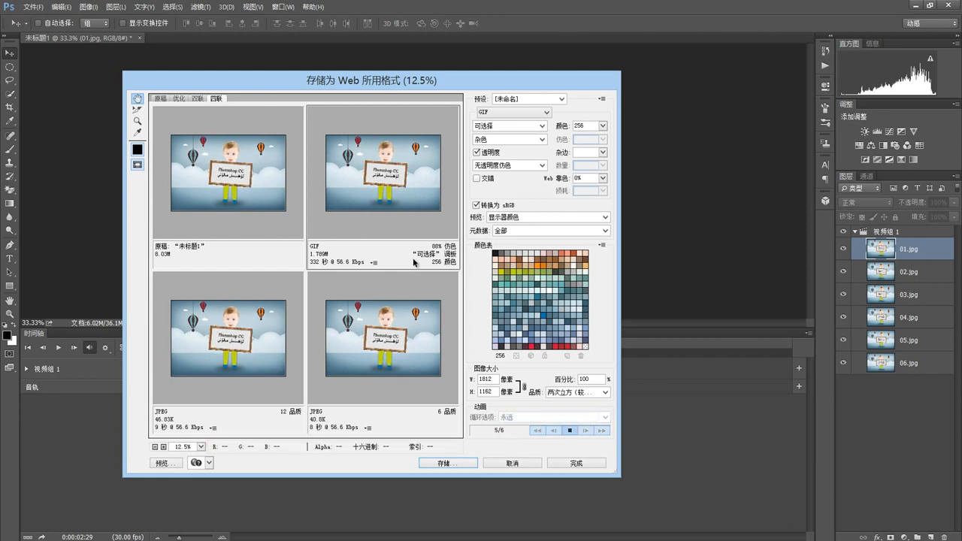
click(569, 432)
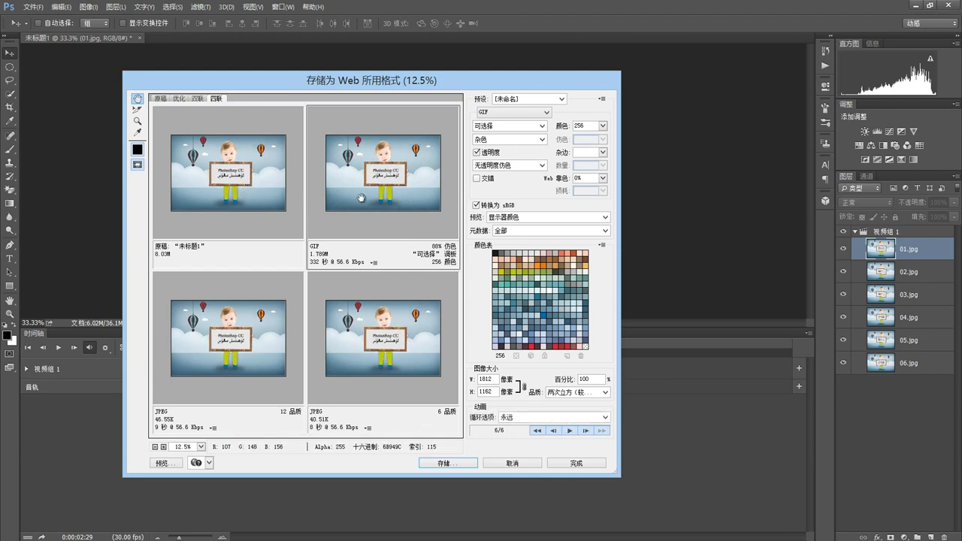
Save the optimized GIF as hello.gif in the action folder
click(449, 463)
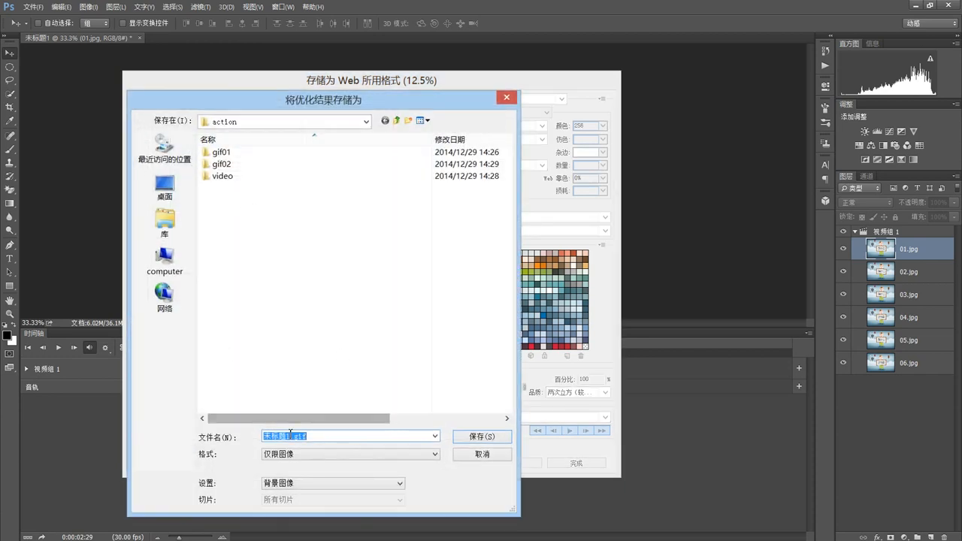
click(290, 435)
drag(286, 436, 244, 439)
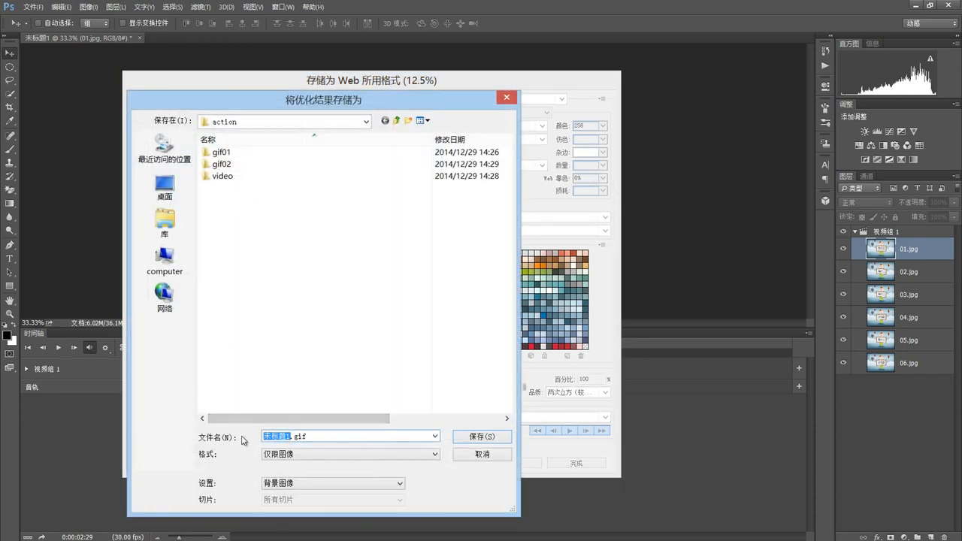
text(hello)
key(Return)
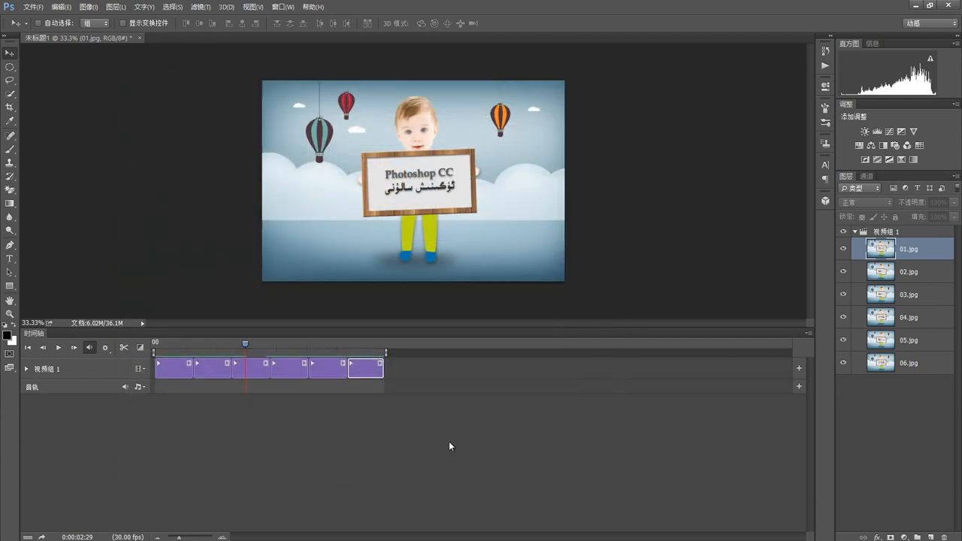
Switch to the action folder in File Explorer, view hello.gif in the photo viewer, and close the viewer
click(13, 540)
click(142, 143)
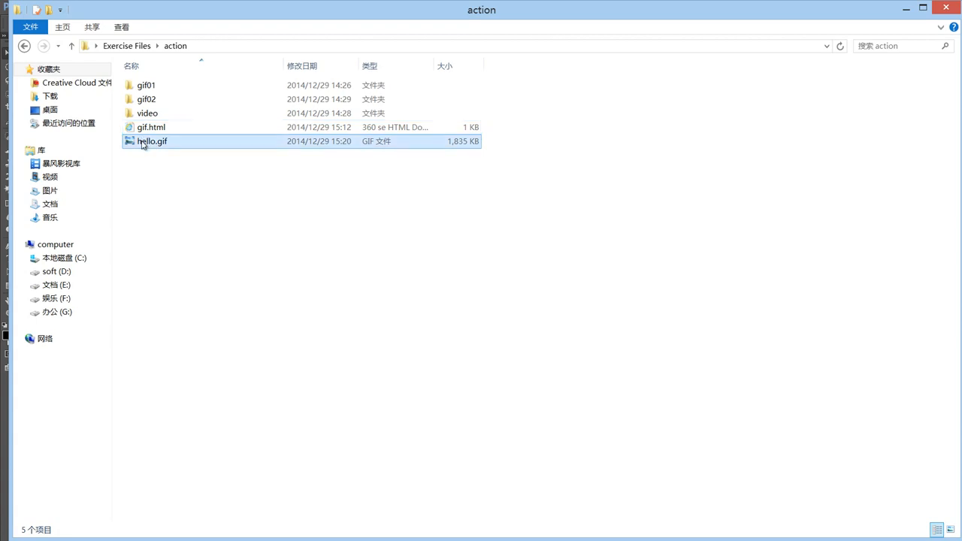
double_click(142, 142)
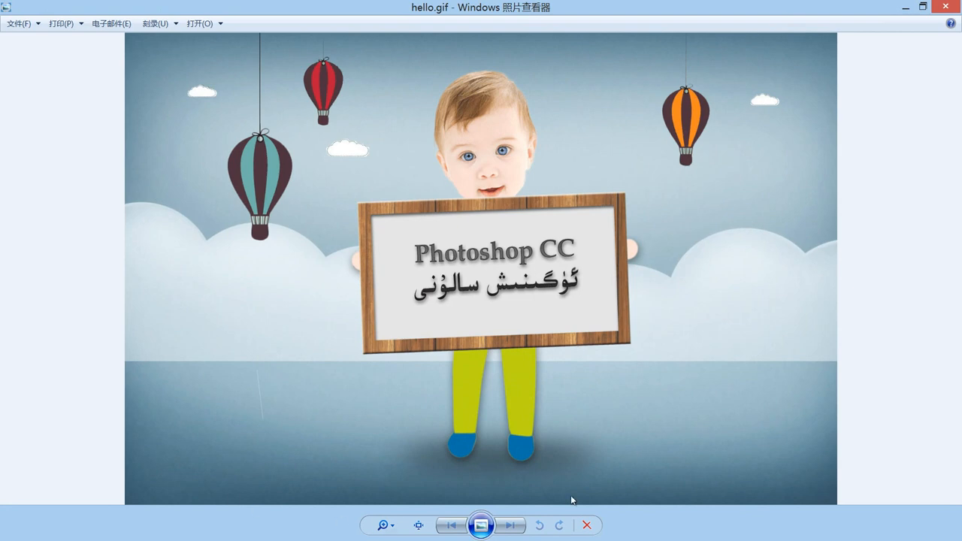
click(943, 9)
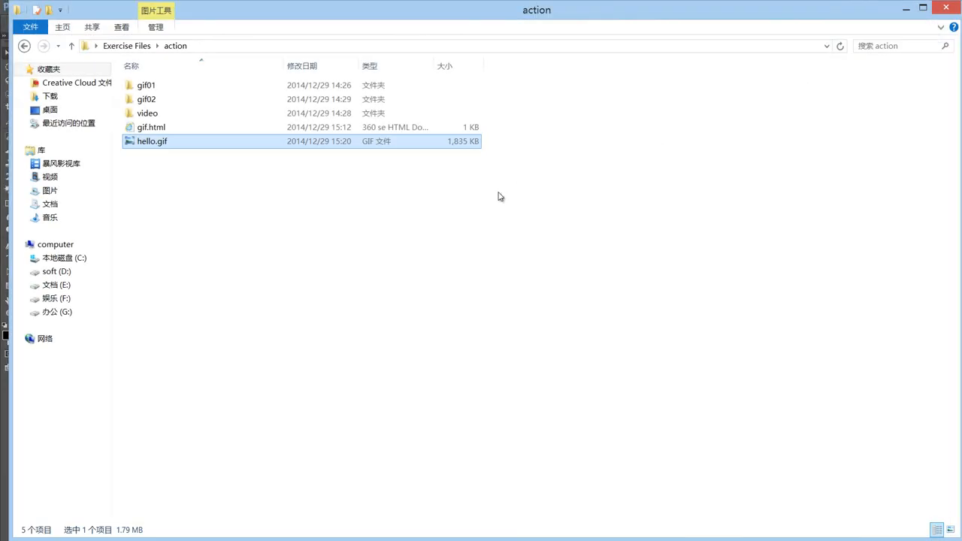
click(391, 223)
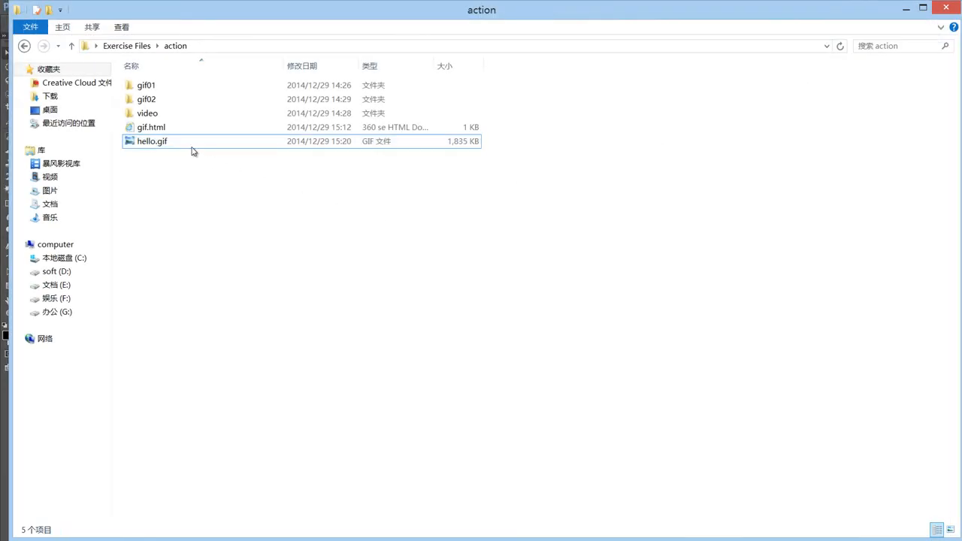
Open gif.html from the action folder in Notepad (记事本) and move its window clear of the file list
right_click(153, 130)
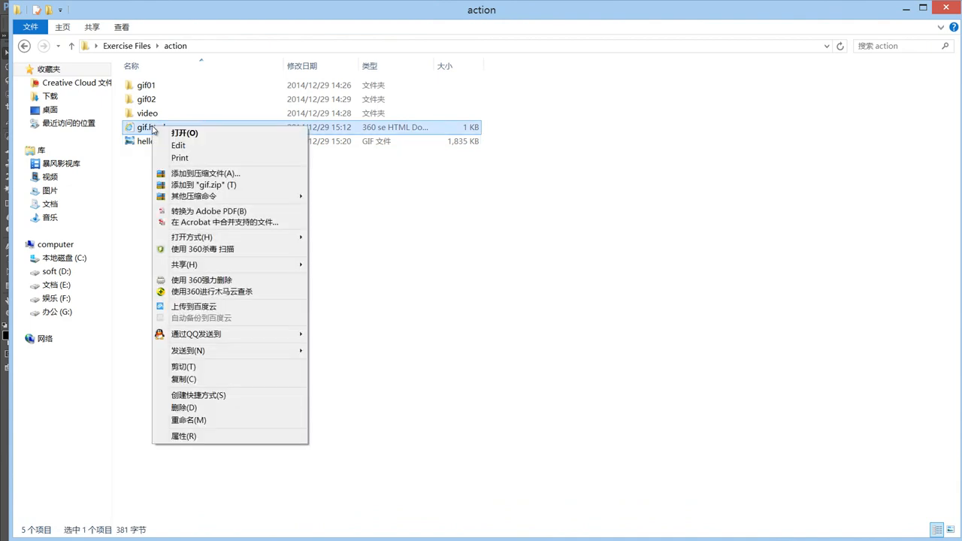
mouse_move(193, 242)
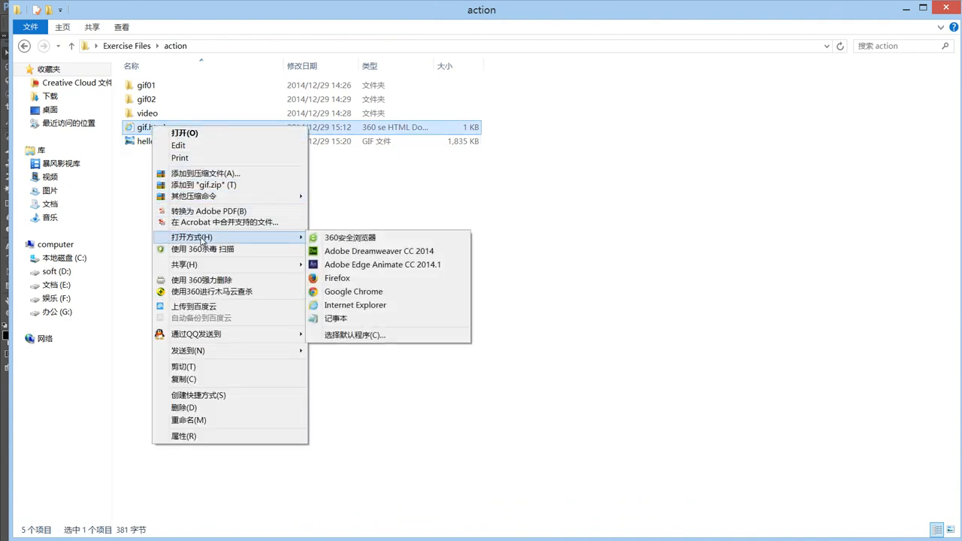
click(337, 319)
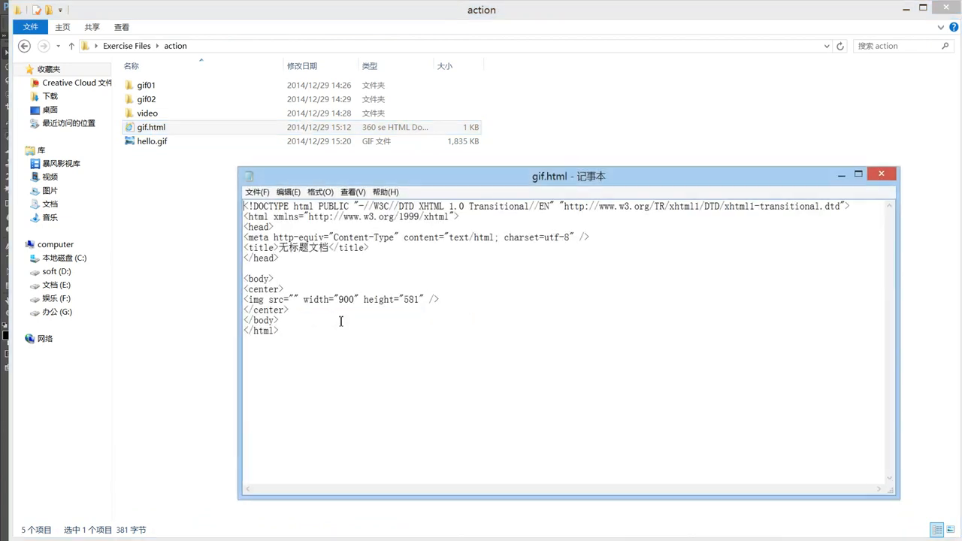
drag(347, 183, 450, 185)
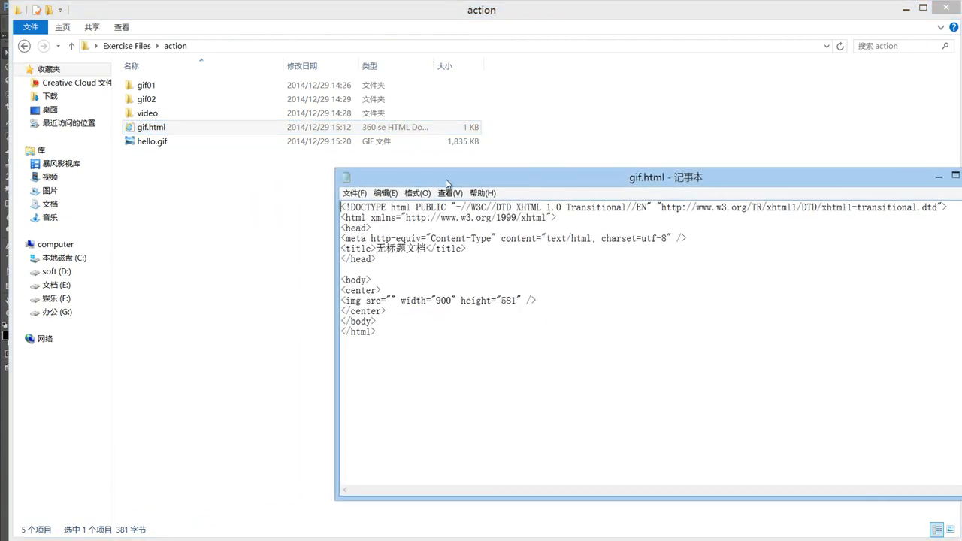
Copy the full file name hello.gif, including its extension, from the action folder without renaming the file
click(158, 143)
click(164, 142)
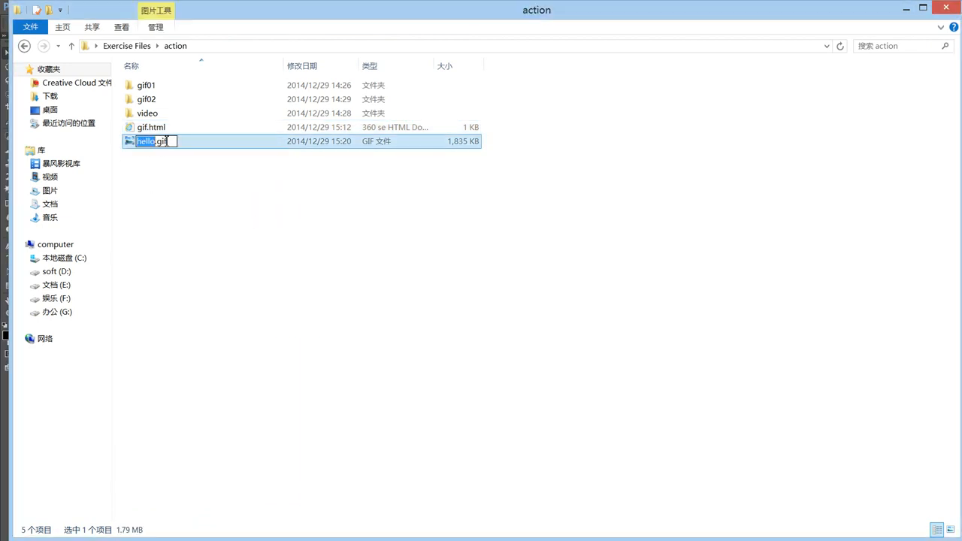
right_click(148, 143)
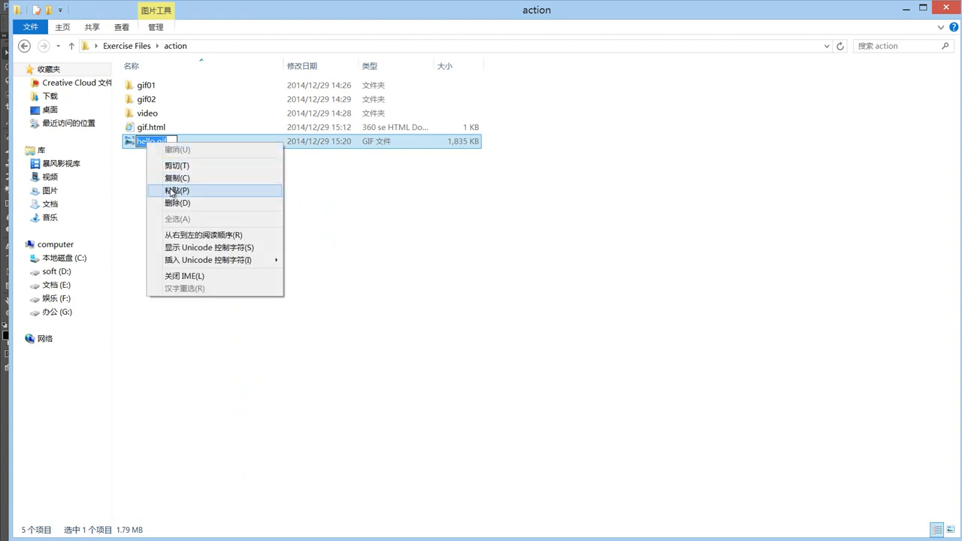
click(174, 179)
click(168, 401)
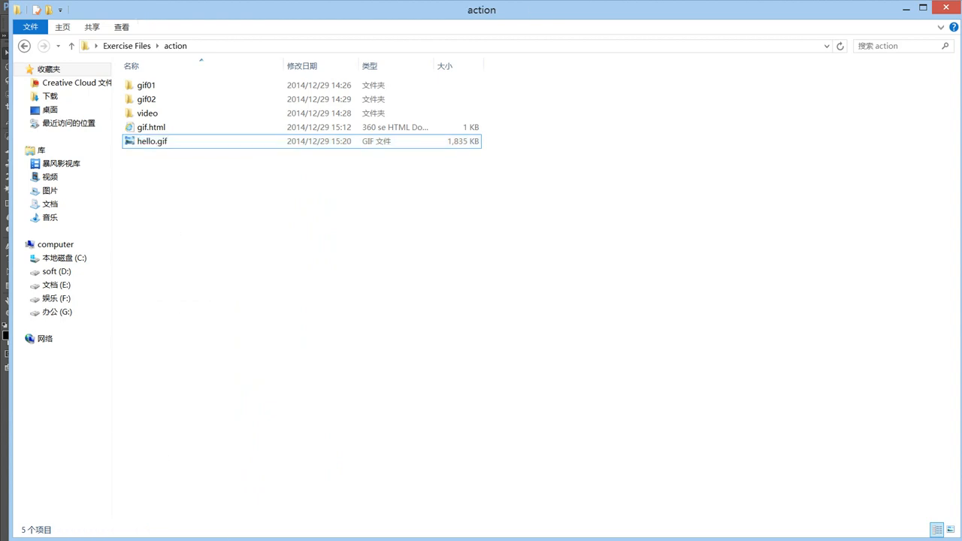
Switch back to Notepad, paste hello.gif into the empty img src attribute of gif.html, and save the file
click(172, 540)
right_click(392, 302)
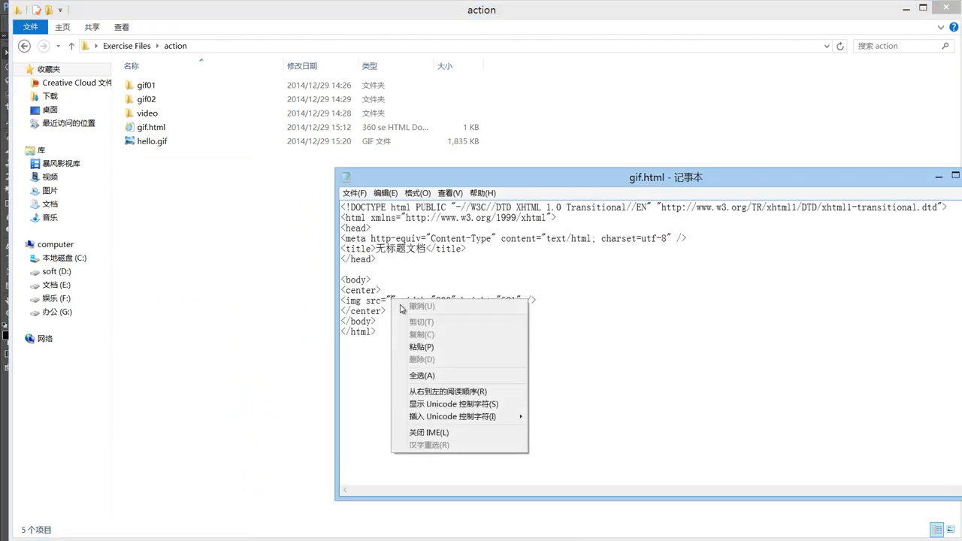
click(429, 351)
click(354, 193)
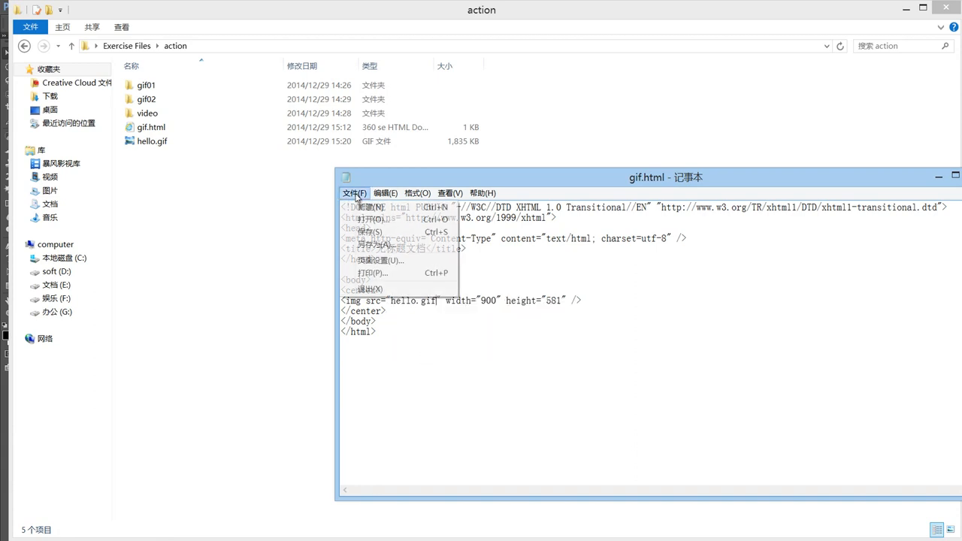
click(368, 235)
Open gif.html from the action folder in the web browser to check the GIF's playback, and close the browser
click(260, 262)
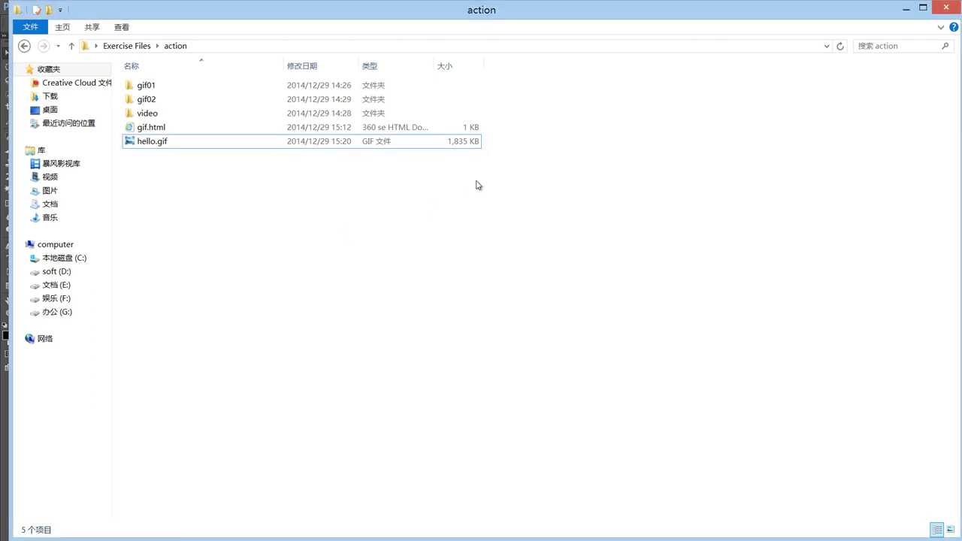
click(141, 130)
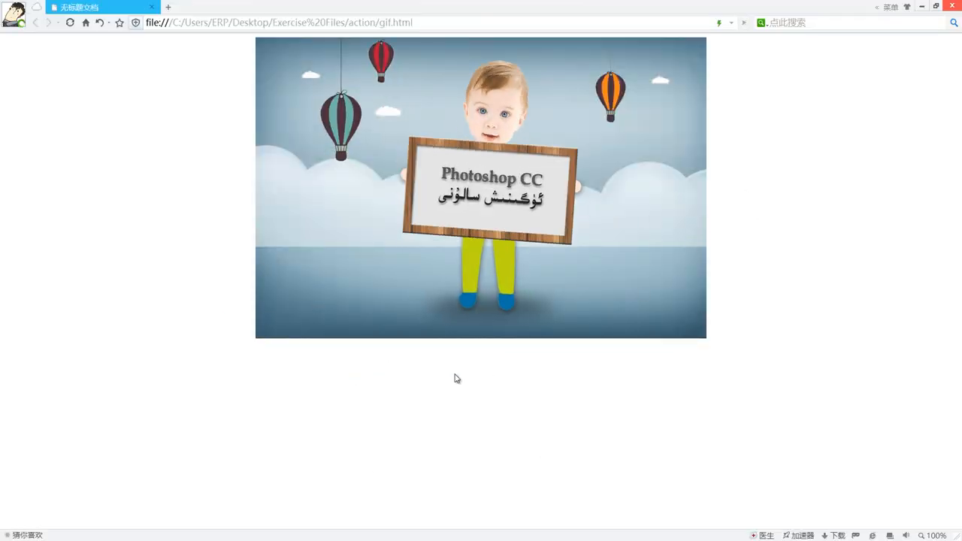
click(953, 8)
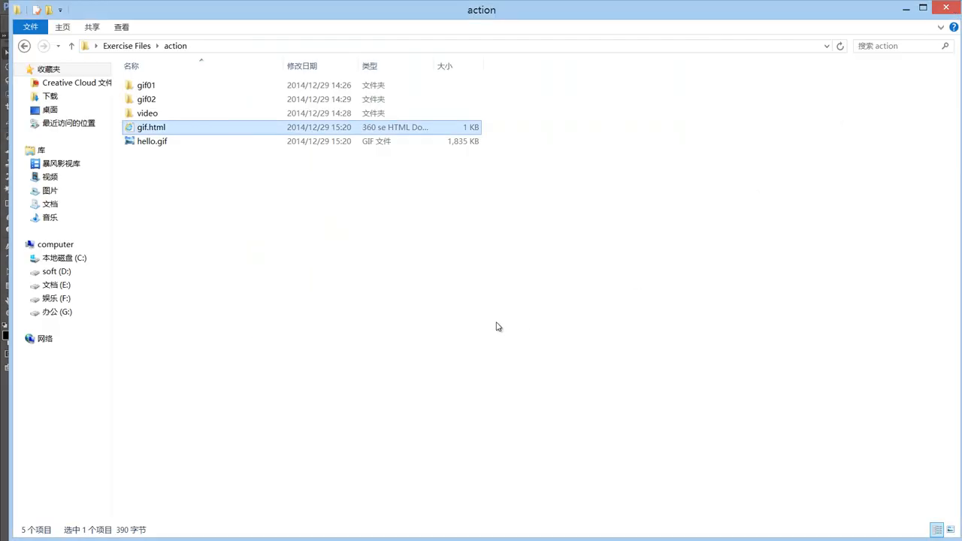